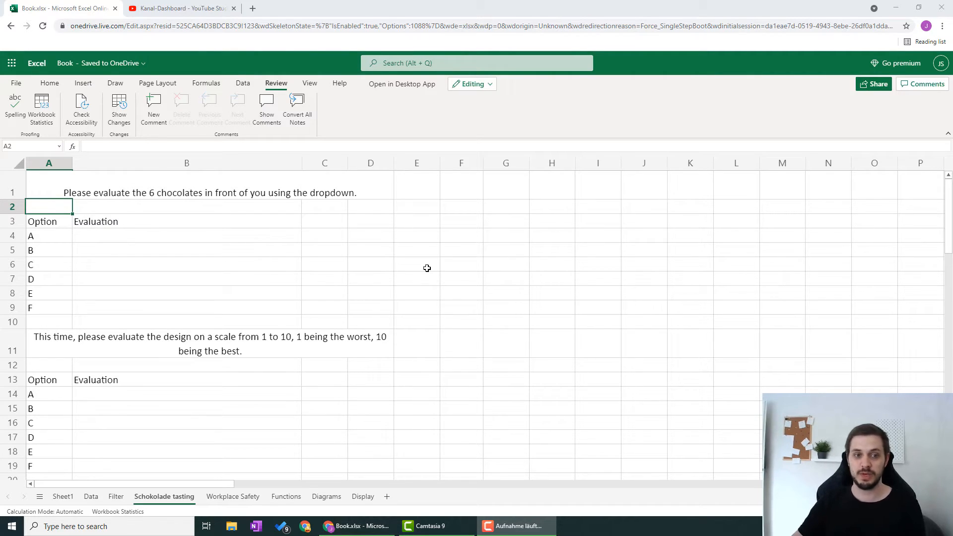
Set chocolate A's evaluation to "Appropriate; poor rounded; poor aromatic" and B's to "Appropriate; rounded; aromatic" from the dropdown lists.
{"action": "left_click", "coordinate": [186, 236]}
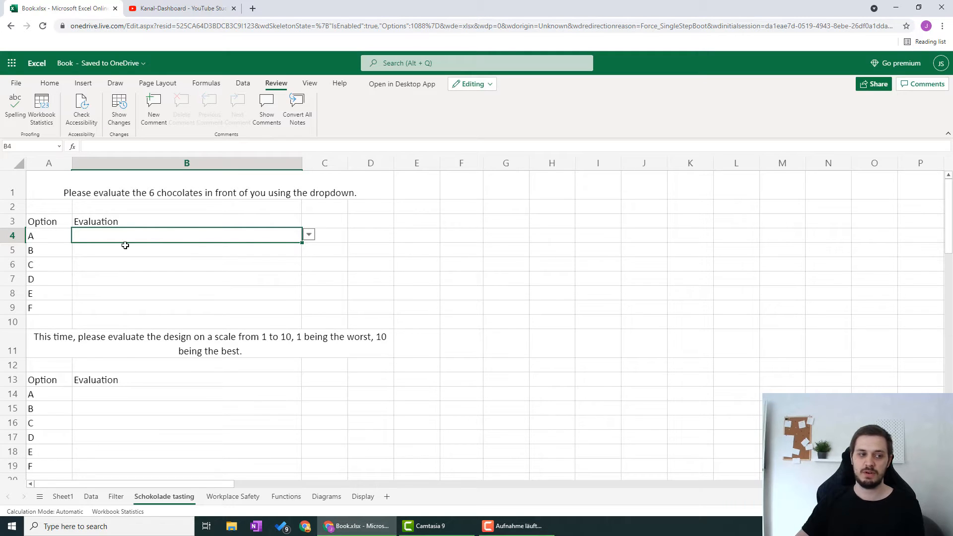
{"action": "left_click", "coordinate": [309, 235]}
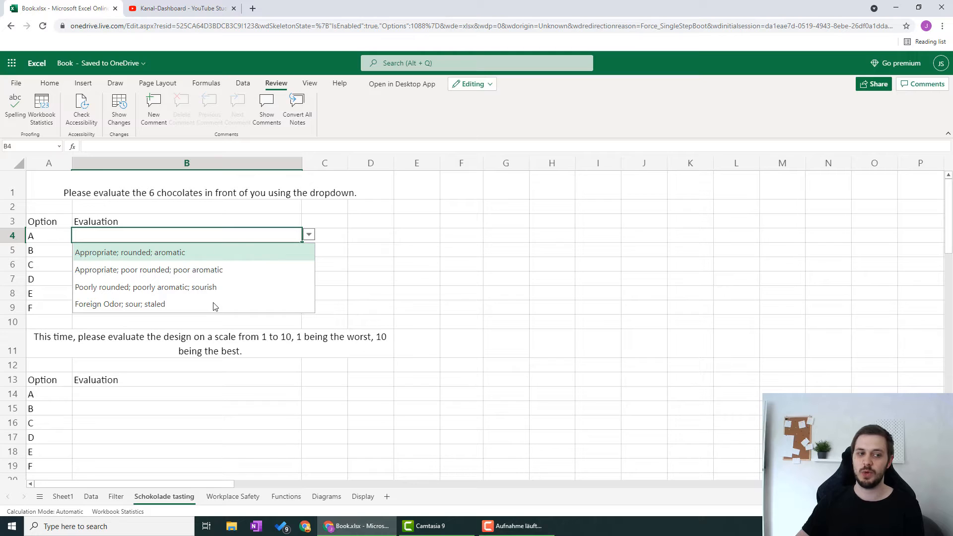
{"action": "left_click", "coordinate": [224, 273]}
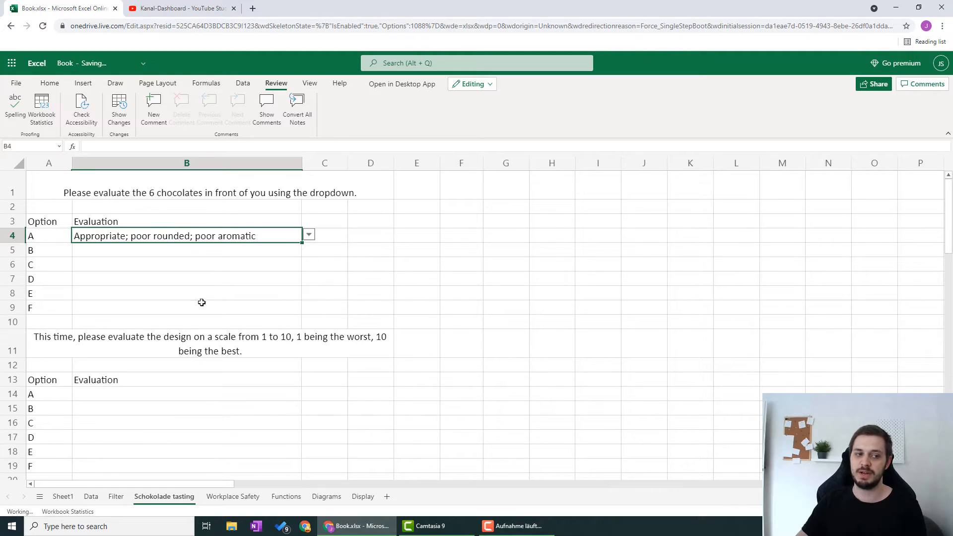
{"action": "left_click", "coordinate": [193, 249]}
{"action": "left_click", "coordinate": [308, 250]}
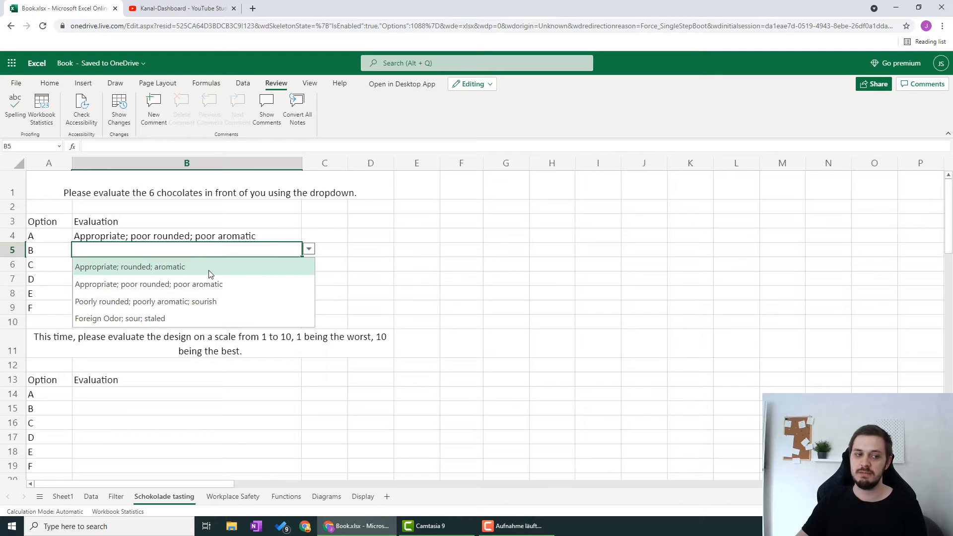
{"action": "left_click", "coordinate": [188, 268]}
Choose "Foreign Odor; sour; staled" as the evaluation for chocolate C and "Poorly rounded; poorly aromatic; sourish" for chocolate D.
{"action": "left_click", "coordinate": [233, 267]}
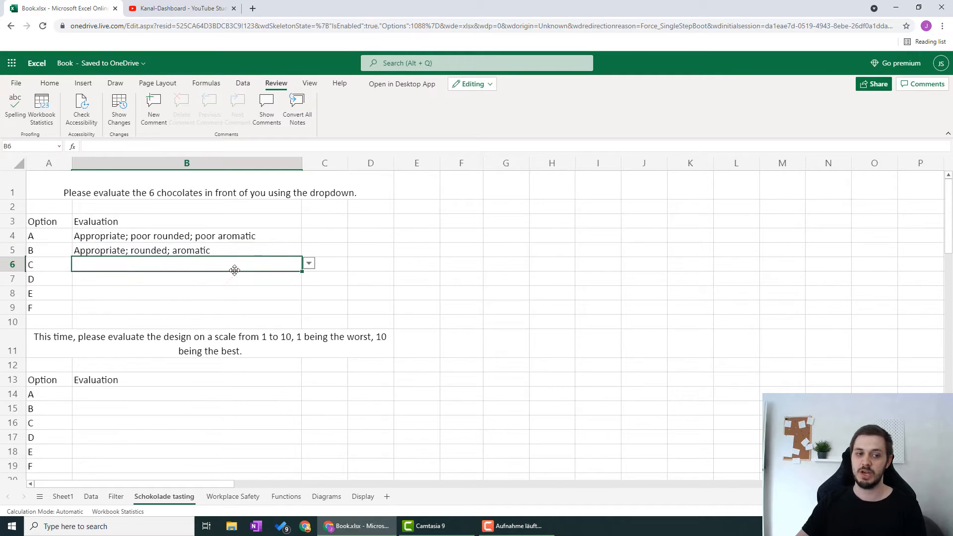
{"action": "left_click", "coordinate": [308, 263]}
{"action": "left_click", "coordinate": [131, 332]}
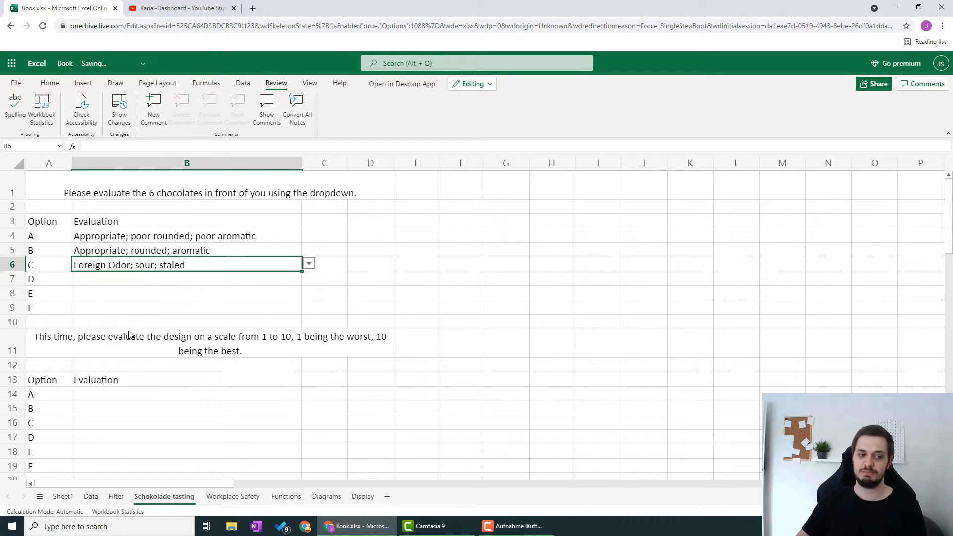
{"action": "left_click", "coordinate": [174, 280]}
{"action": "left_click", "coordinate": [308, 278]}
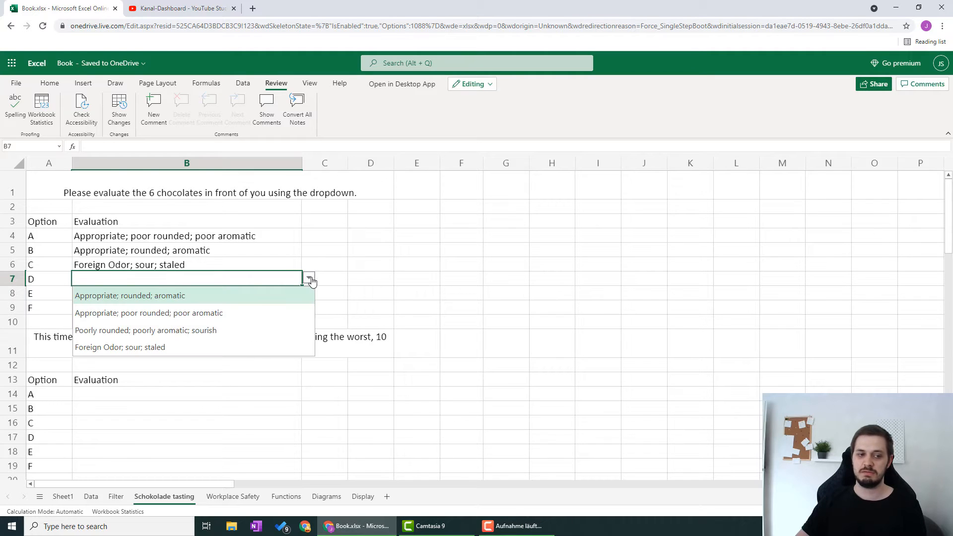
{"action": "left_click", "coordinate": [167, 331]}
Choose "Appropriate; rounded; aromatic" as the evaluation for both chocolates E and F.
{"action": "left_click", "coordinate": [219, 293]}
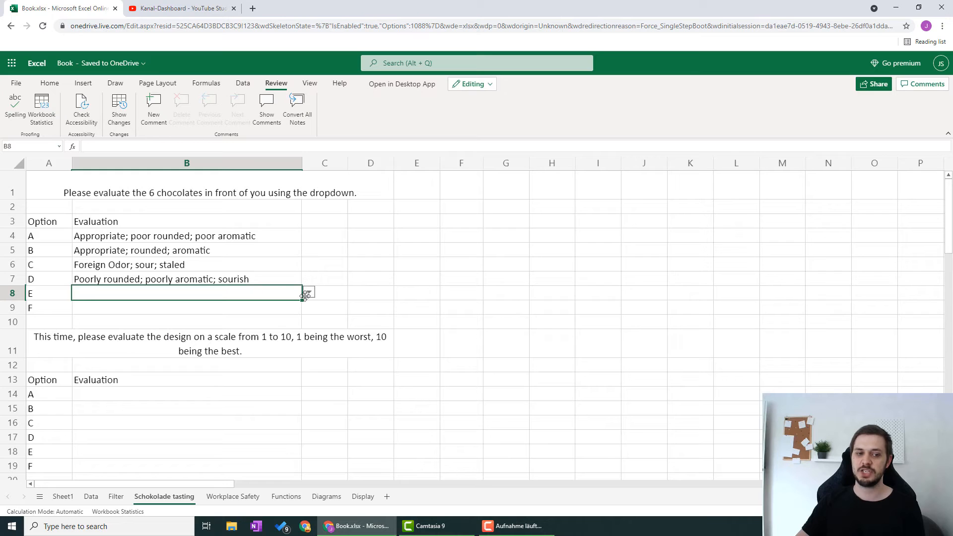
{"action": "left_click", "coordinate": [309, 292]}
{"action": "left_click", "coordinate": [244, 308]}
{"action": "left_click", "coordinate": [242, 308]}
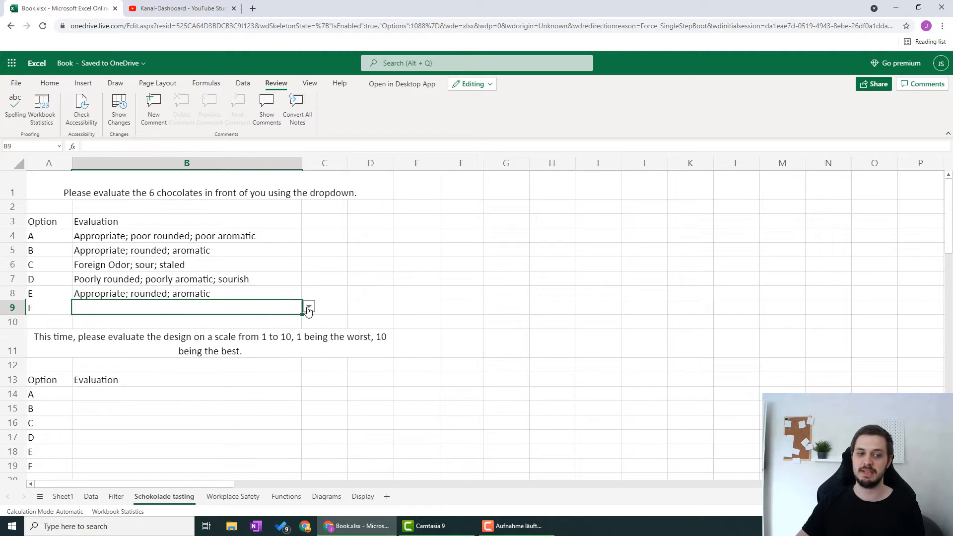
{"action": "key", "text": "alt+Down"}
{"action": "left_click", "coordinate": [262, 320]}
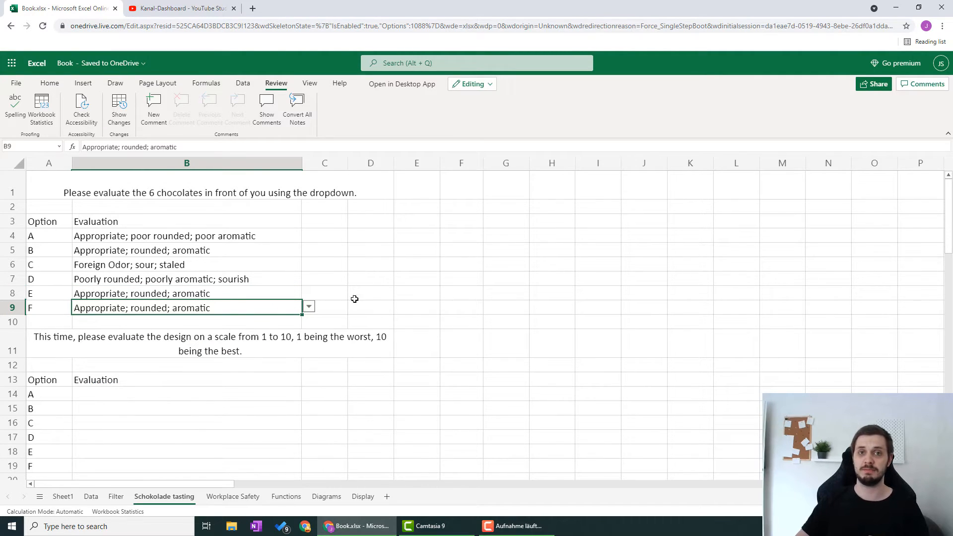
{"action": "left_click", "coordinate": [367, 289]}
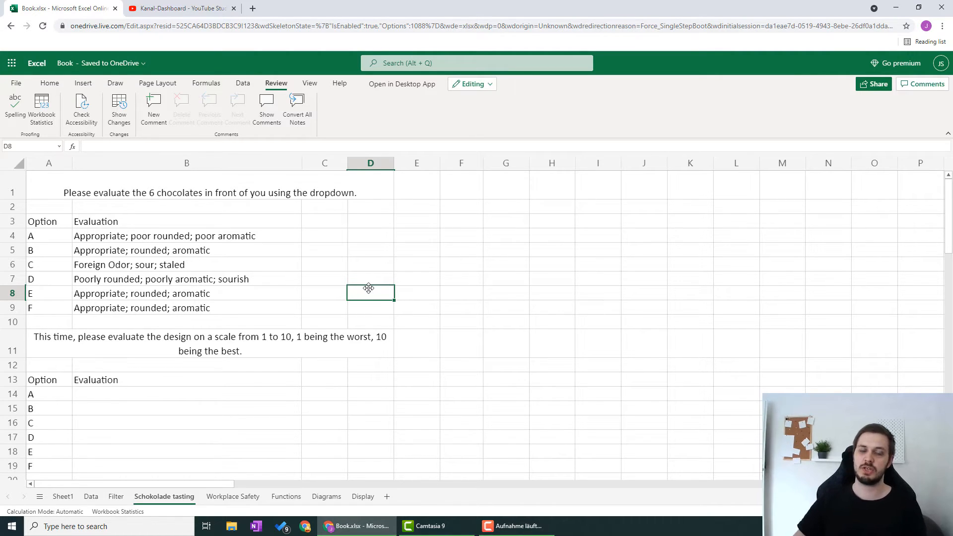
Clear chocolate F's evaluation in B9 and try to enter the unlisted text "Tasteless" instead.
{"action": "left_click", "coordinate": [297, 307]}
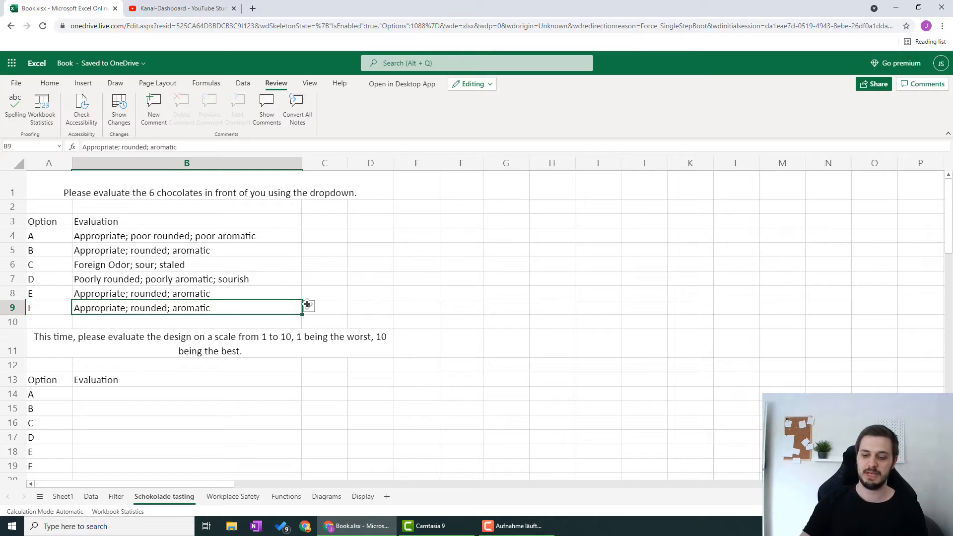
{"action": "key", "text": "Delete"}
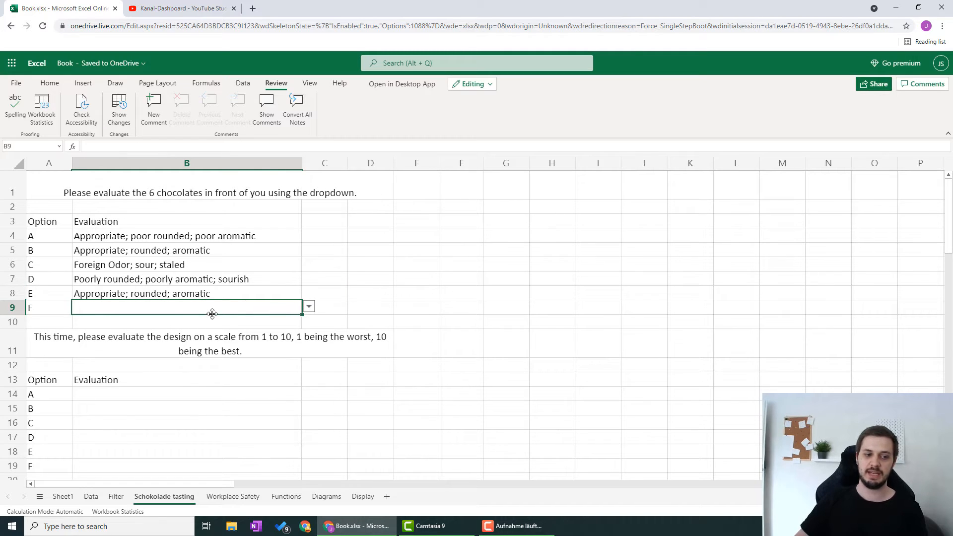
{"action": "type", "text": "Tas"}
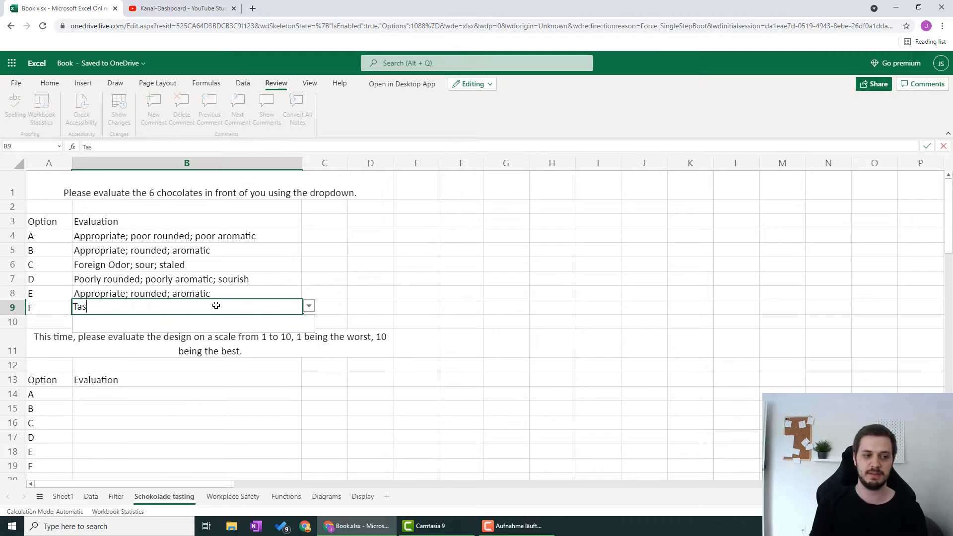
{"action": "type", "text": "teless"}
{"action": "key", "text": "Return"}
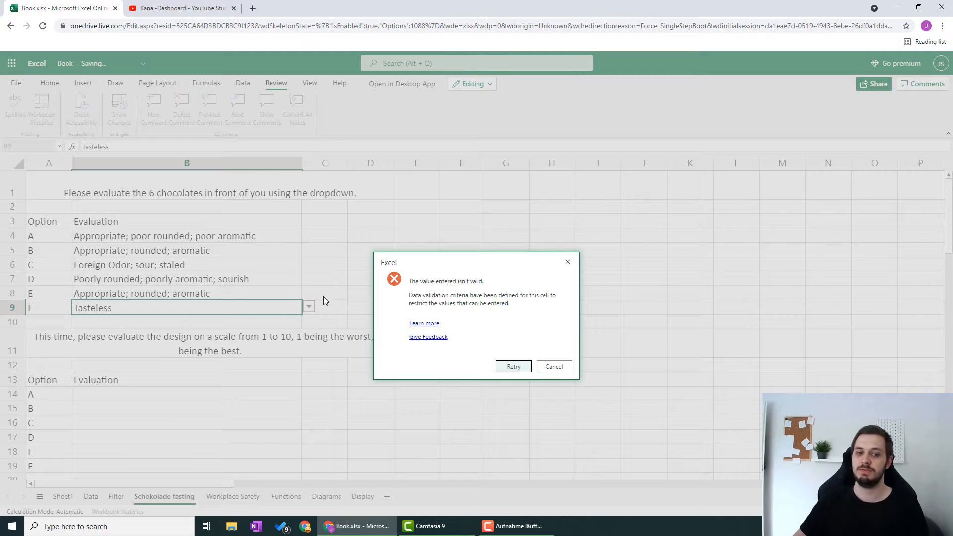
Discard the "Tasteless" entry and set chocolate F's evaluation to the listed option "Appropriate; rounded; aromatic".
{"action": "left_click", "coordinate": [523, 373]}
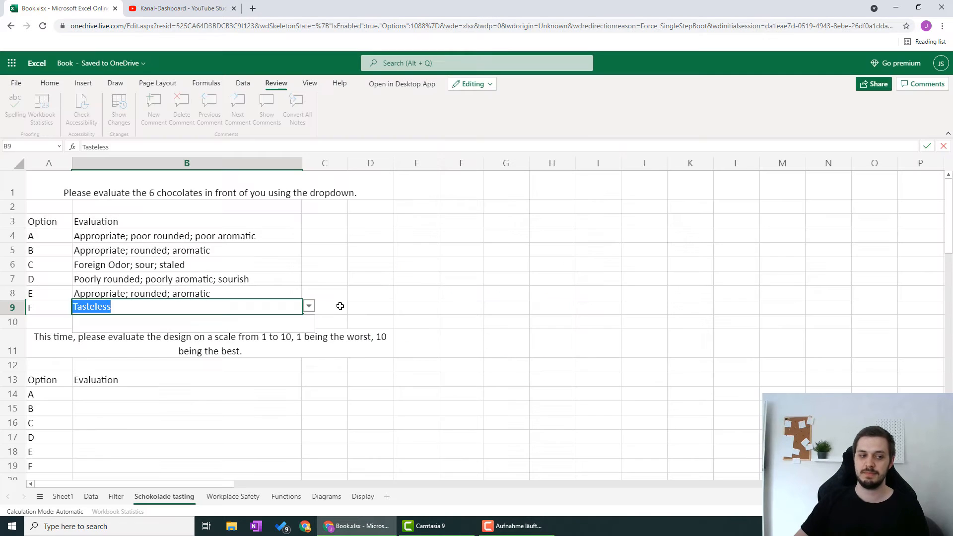
{"action": "key", "text": "BackSpace"}
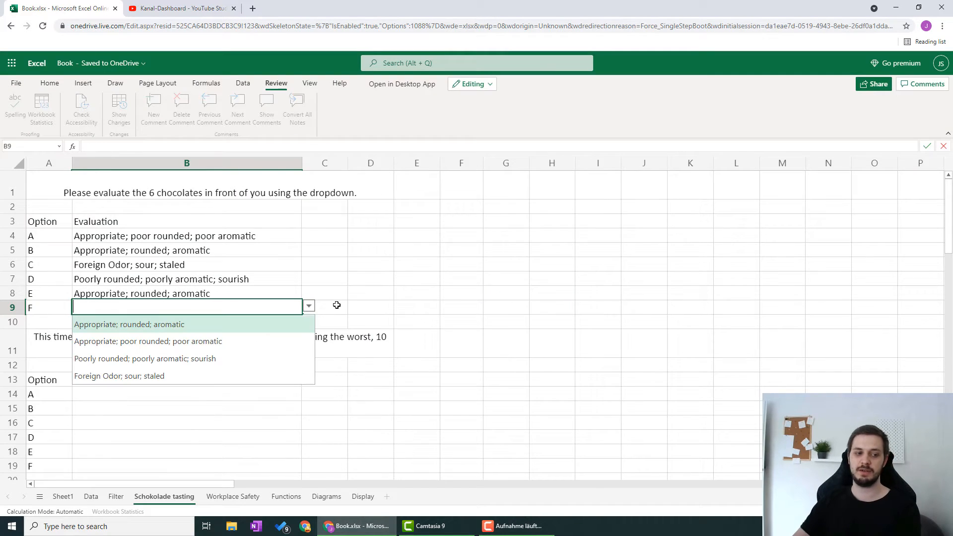
{"action": "left_click", "coordinate": [152, 326]}
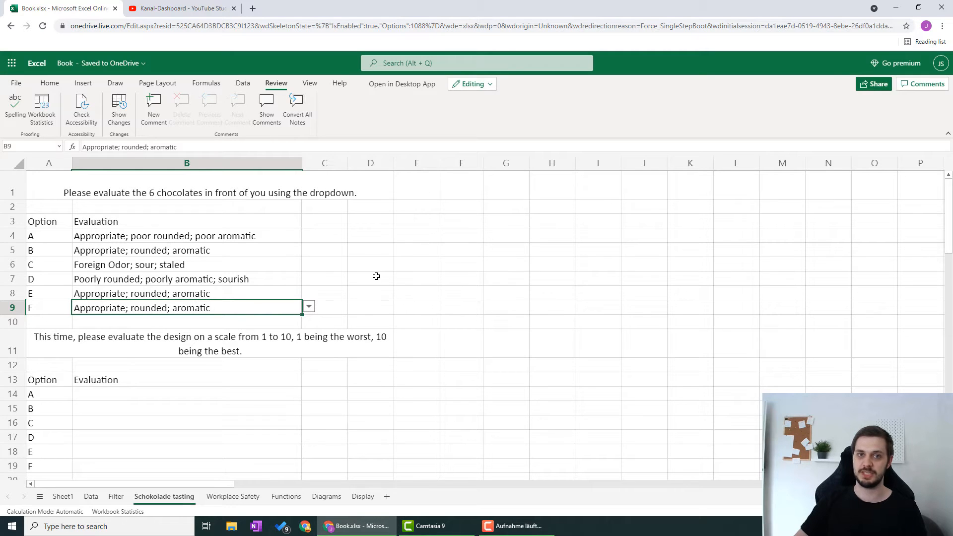
Try to enter 12 as the design evaluation for option A in B14.
{"action": "left_click", "coordinate": [126, 399]}
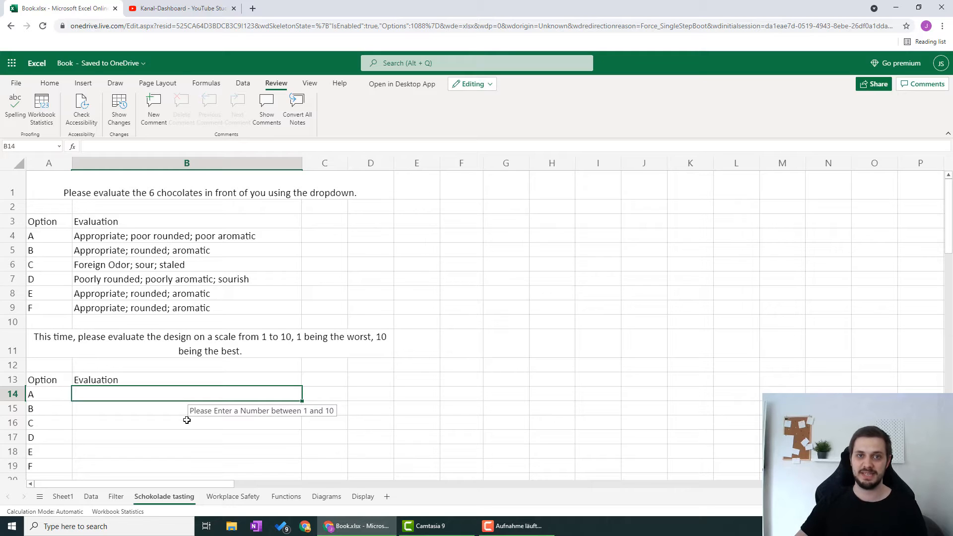
{"action": "double_click", "coordinate": [140, 392]}
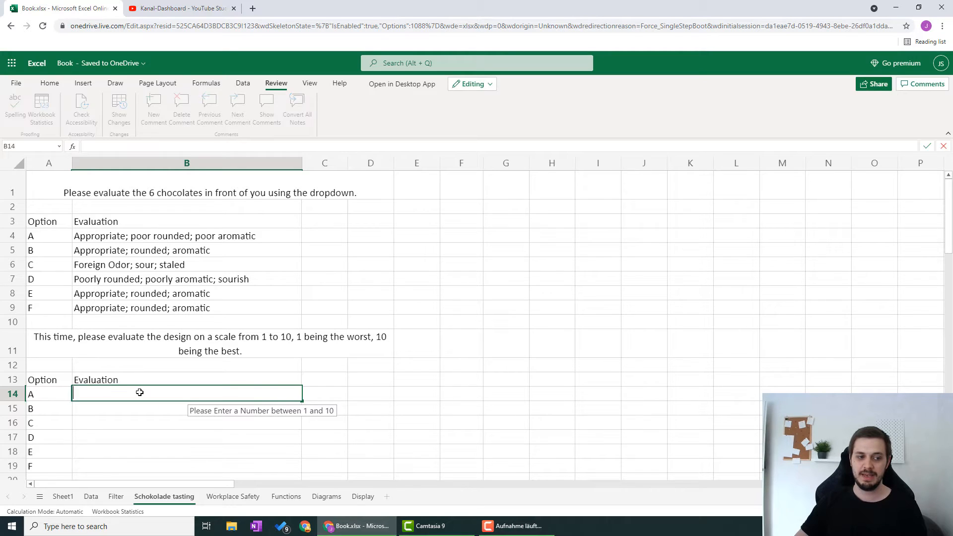
{"action": "type", "text": "12"}
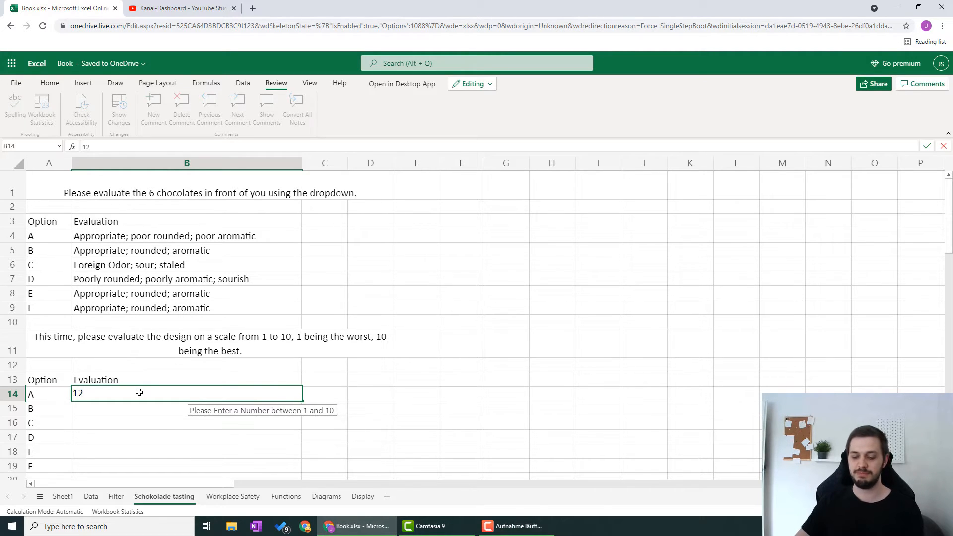
{"action": "key", "text": "Return"}
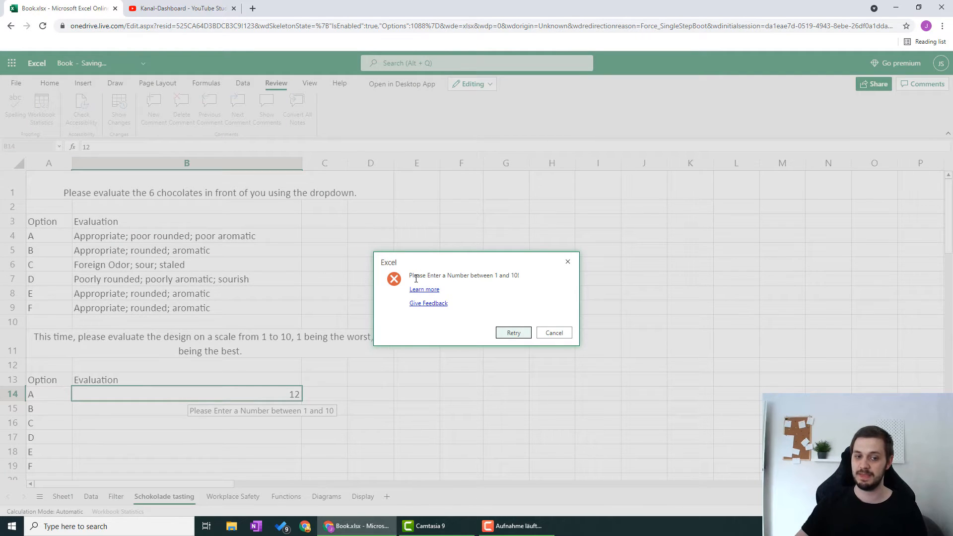
{"action": "left_click_drag", "start_coordinate": [415, 277], "coordinate": [541, 281]}
{"action": "left_click", "coordinate": [541, 280]}
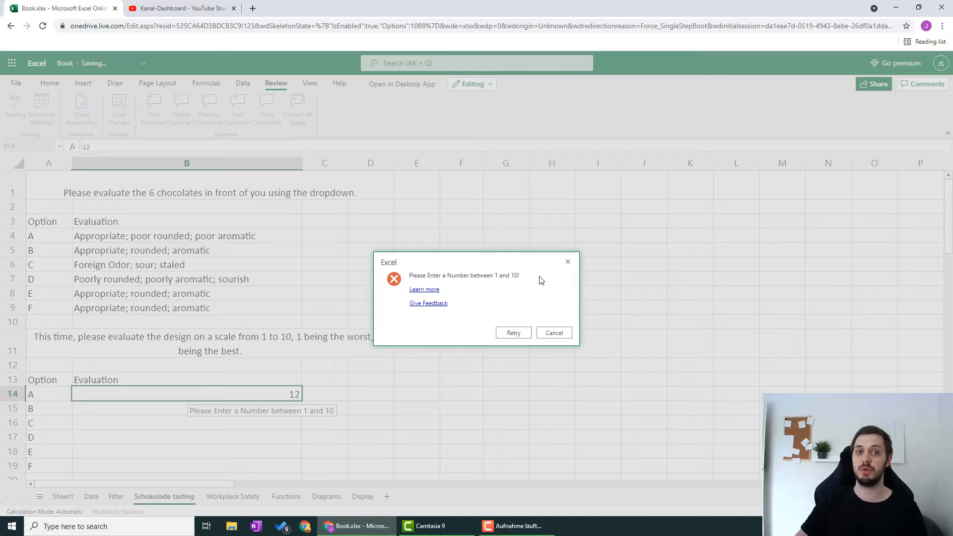
Enter the design evaluations 8 for option A, 6 for option B and 5 for option C.
{"action": "left_click", "coordinate": [514, 334]}
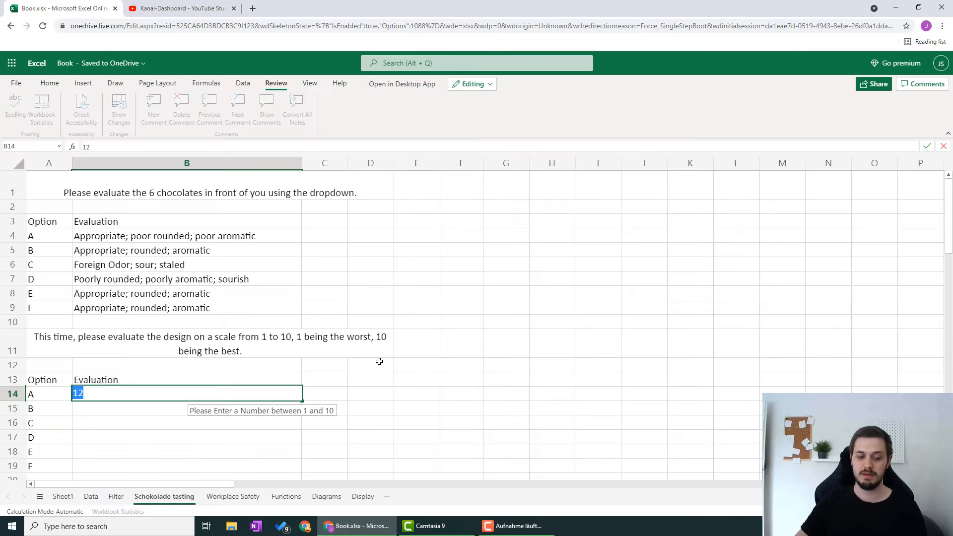
{"action": "type", "text": "8"}
{"action": "left_click", "coordinate": [132, 411]}
{"action": "type", "text": "6"}
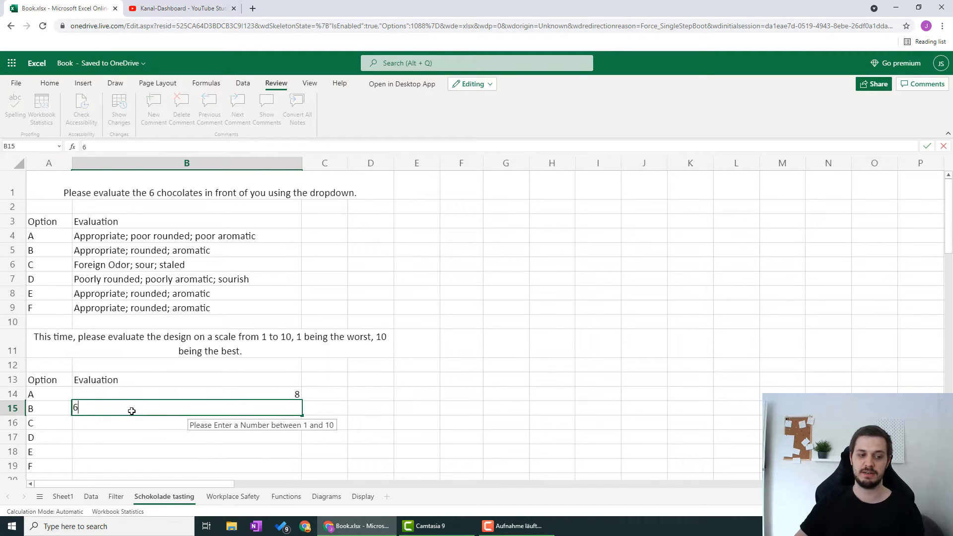
{"action": "left_click", "coordinate": [129, 423]}
{"action": "type", "text": "5"}
Enter the design evaluations 5 for option D, 6 for option E and 8 for option F.
{"action": "left_click", "coordinate": [131, 436]}
{"action": "type", "text": "5"}
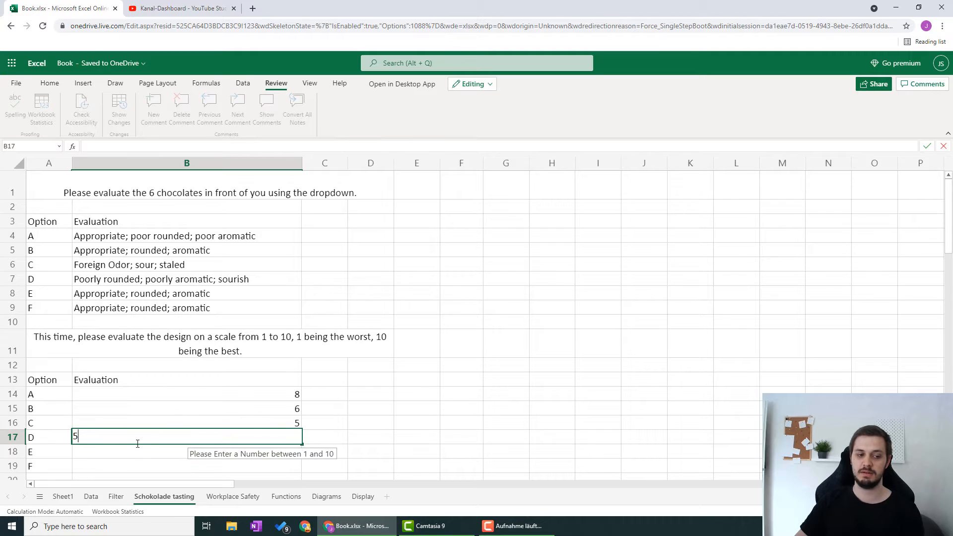
{"action": "left_click", "coordinate": [139, 450]}
{"action": "type", "text": "6"}
{"action": "left_click", "coordinate": [141, 465]}
{"action": "type", "text": "8"}
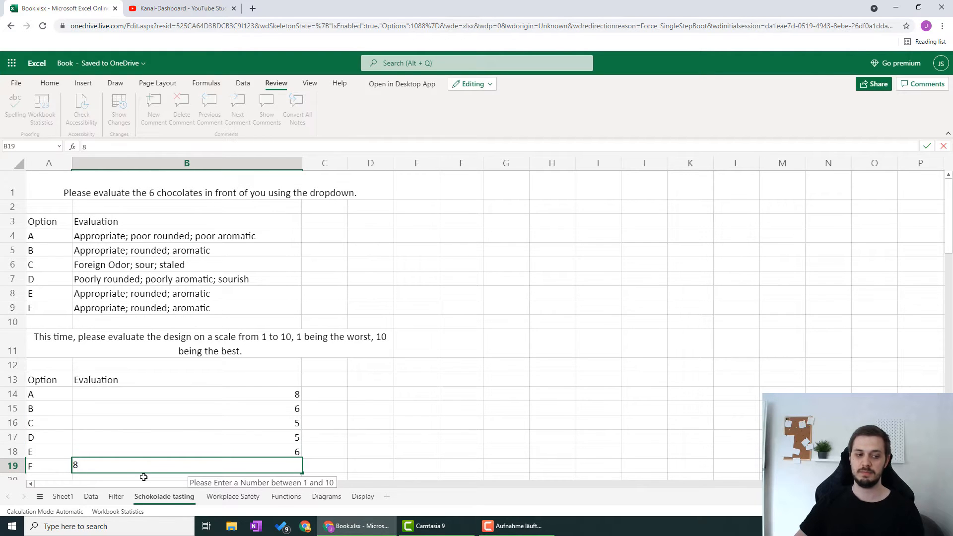
{"action": "scroll", "coordinate": [209, 397], "scroll_direction": "down", "scroll_amount": 2}
{"action": "left_click", "coordinate": [233, 338]}
{"action": "left_click", "coordinate": [371, 323]}
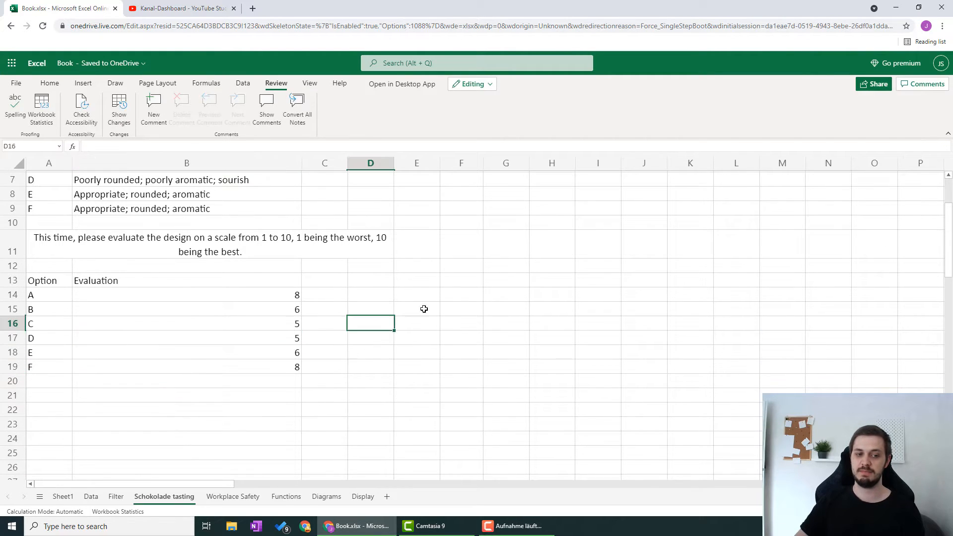
Inspect the full text stored in chocolate A's evaluation cell B4 without changing it.
{"action": "scroll", "coordinate": [424, 308], "scroll_direction": "up", "scroll_amount": 2}
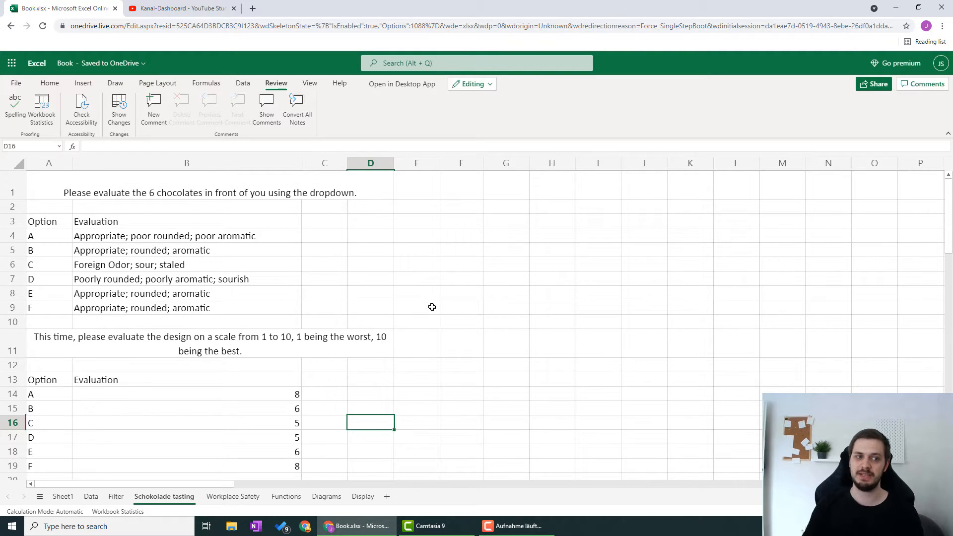
{"action": "left_click", "coordinate": [181, 236]}
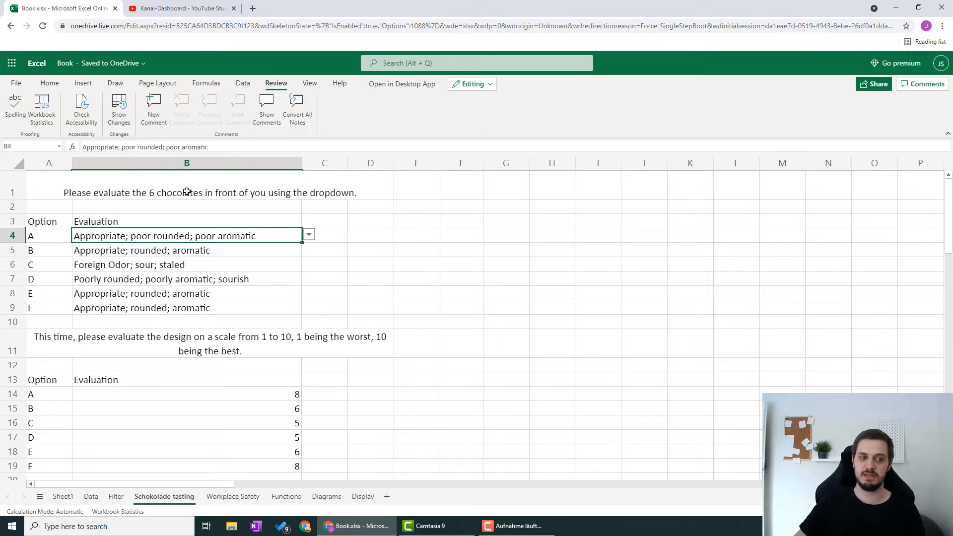
{"action": "left_click", "coordinate": [84, 146]}
{"action": "left_click_drag", "start_coordinate": [84, 146], "coordinate": [226, 145]}
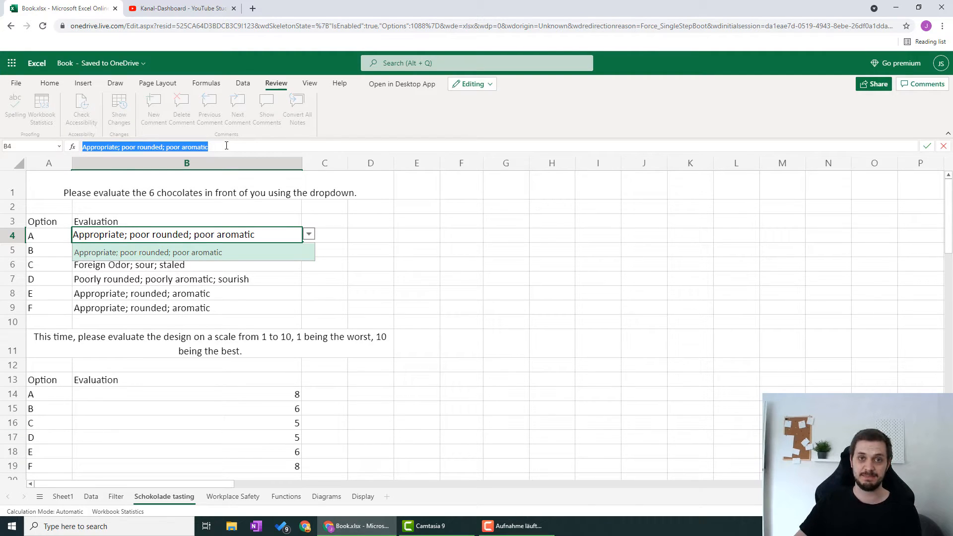
{"action": "left_click", "coordinate": [227, 146]}
{"action": "left_click", "coordinate": [365, 234]}
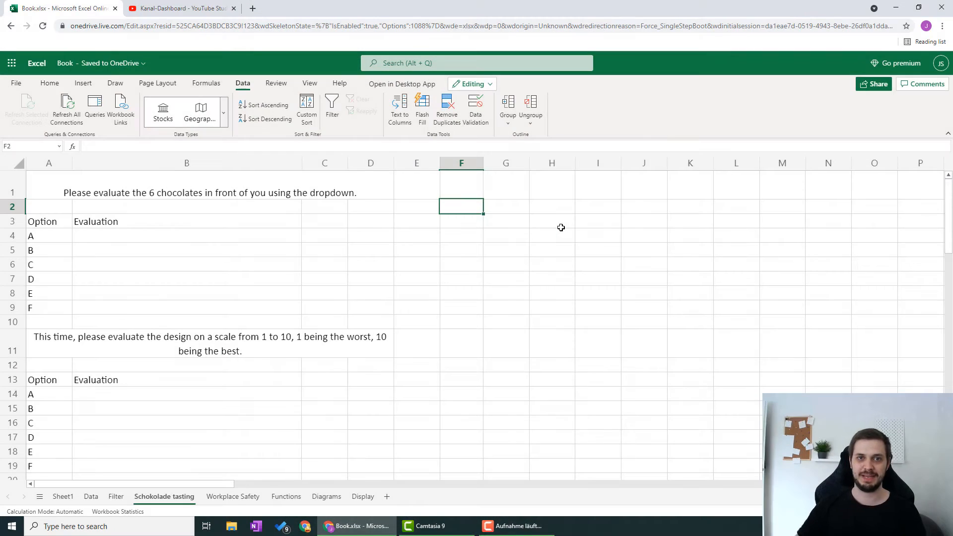
Review the first evaluation cells of both tables, B4 and B14, and the Options source list in column U.
{"action": "left_click", "coordinate": [219, 236]}
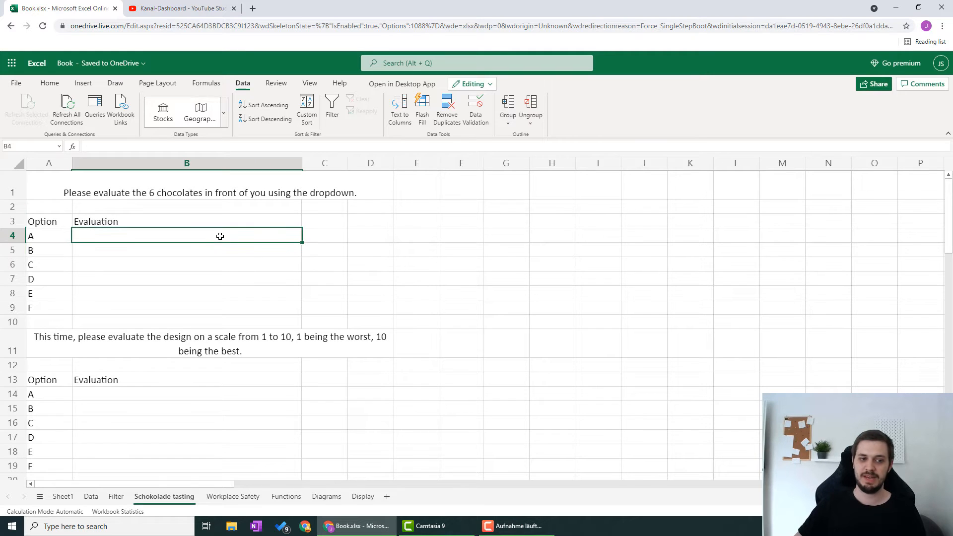
{"action": "left_click", "coordinate": [171, 397]}
{"action": "left_click", "coordinate": [226, 236]}
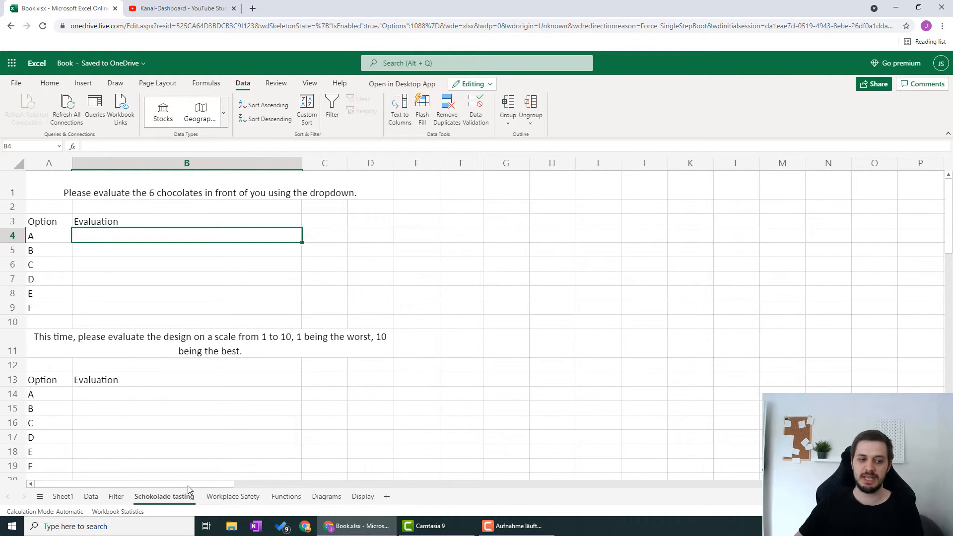
{"action": "left_click_drag", "start_coordinate": [188, 489], "coordinate": [291, 476]}
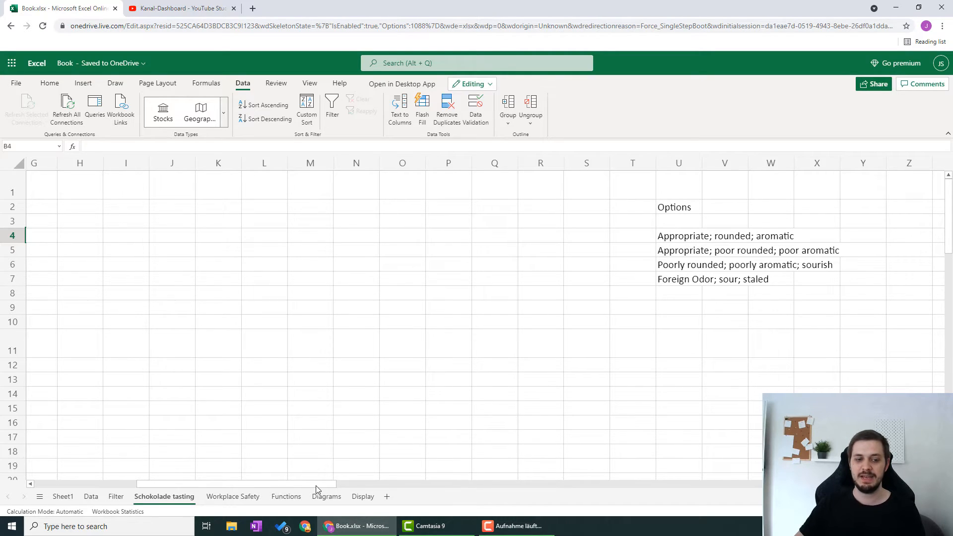
Start a data validation rule for the chocolate evaluation cells B4:B9 that allows a List.
{"action": "left_click_drag", "start_coordinate": [315, 485], "coordinate": [212, 485]}
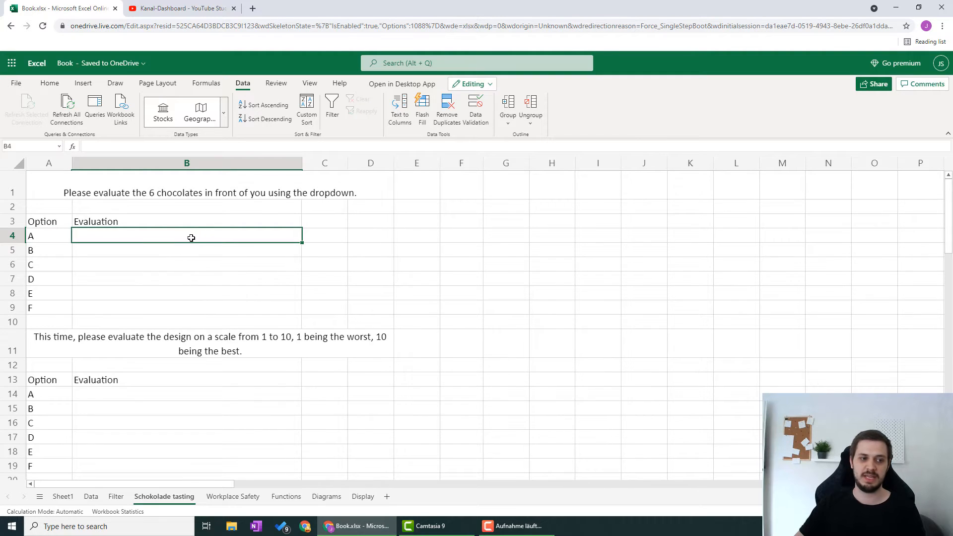
{"action": "left_click_drag", "start_coordinate": [192, 238], "coordinate": [177, 313]}
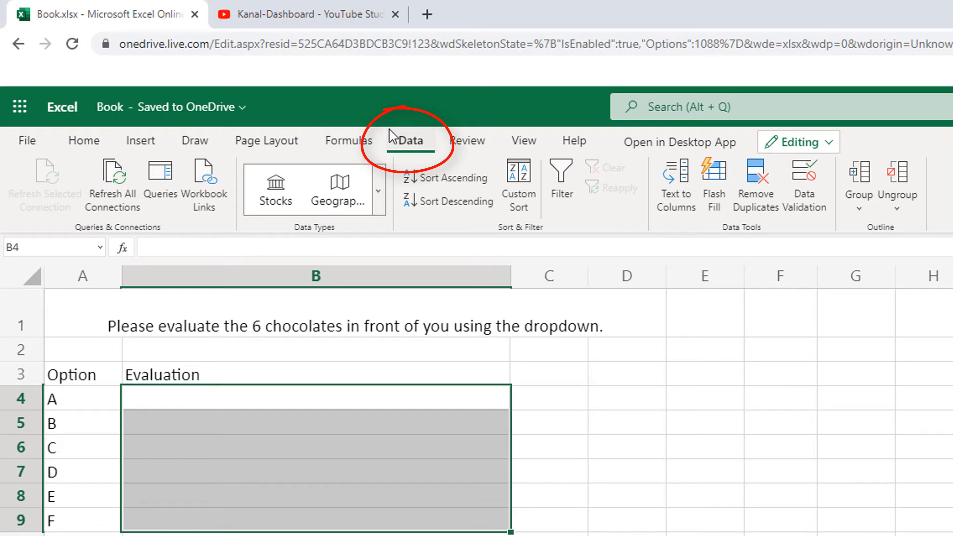
{"action": "left_click", "coordinate": [812, 218]}
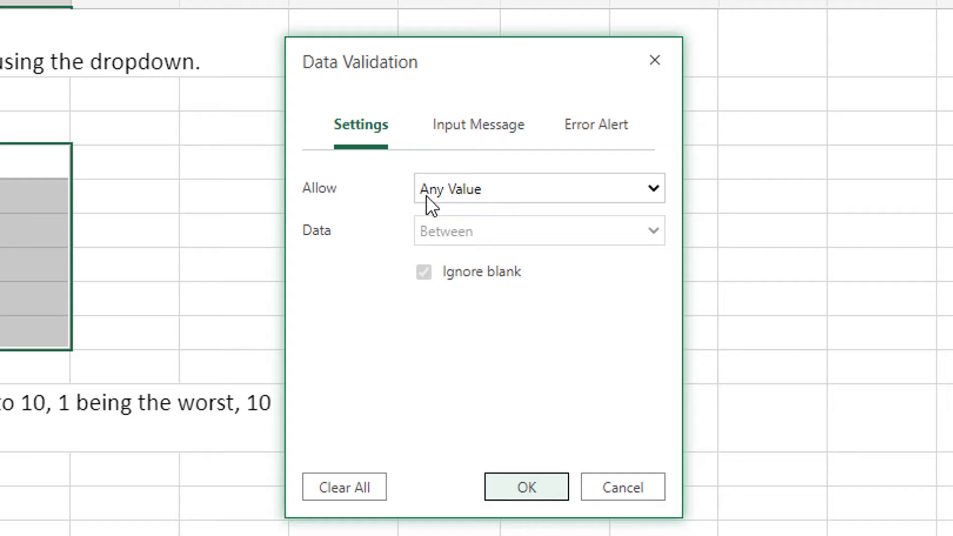
{"action": "left_click", "coordinate": [519, 193]}
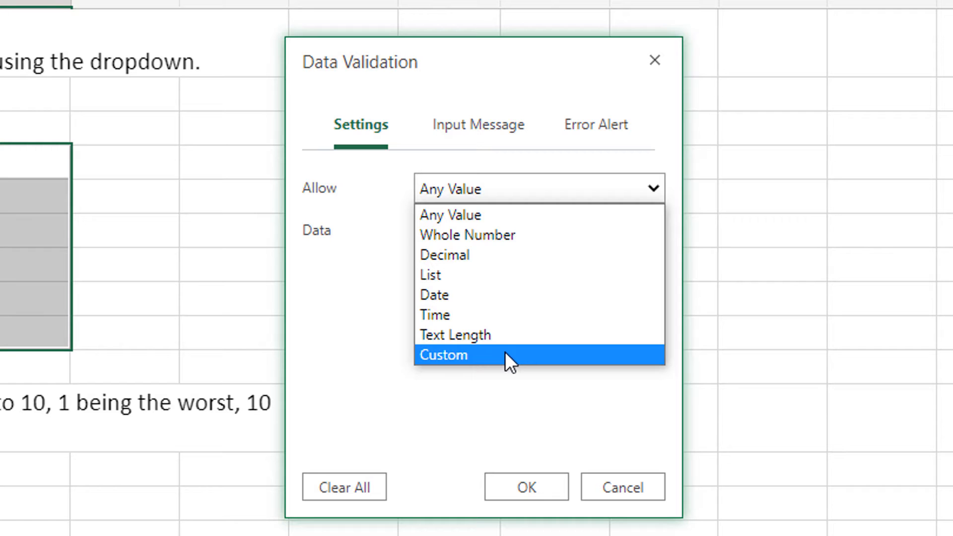
{"action": "left_click", "coordinate": [500, 272]}
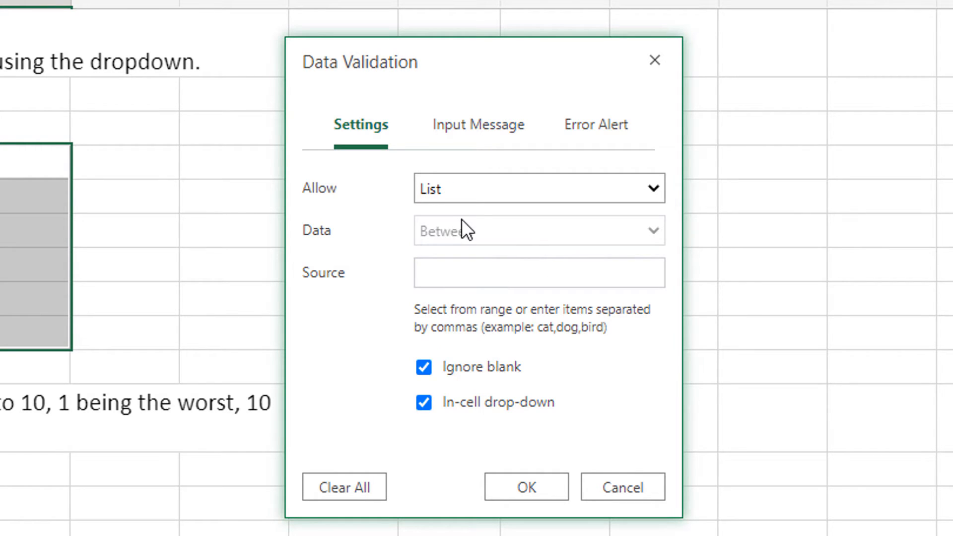
Use the Options range =$U$4:$U$9 as the list source, keep Ignore blank and In-cell drop-down enabled, and apply the rule.
{"action": "left_click", "coordinate": [461, 272]}
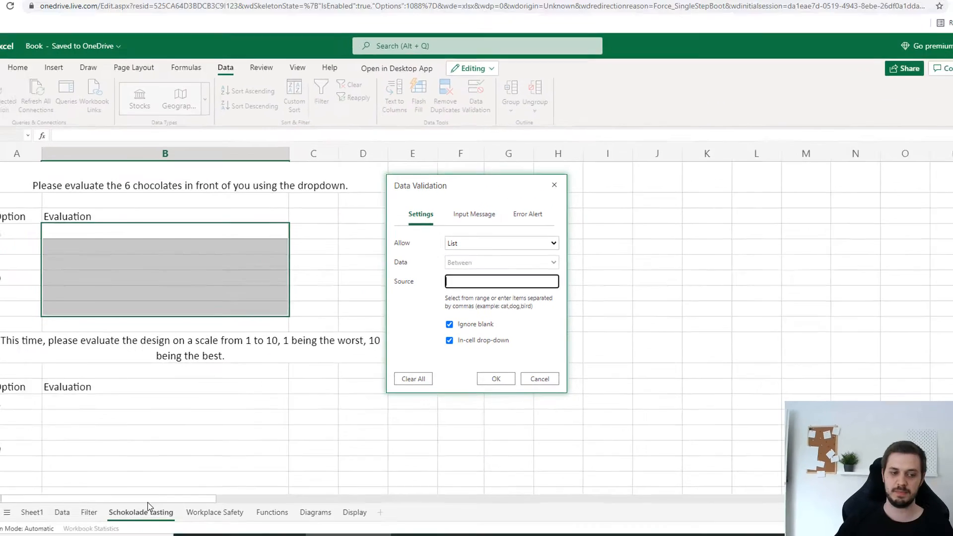
{"action": "left_click_drag", "start_coordinate": [183, 483], "coordinate": [293, 485]}
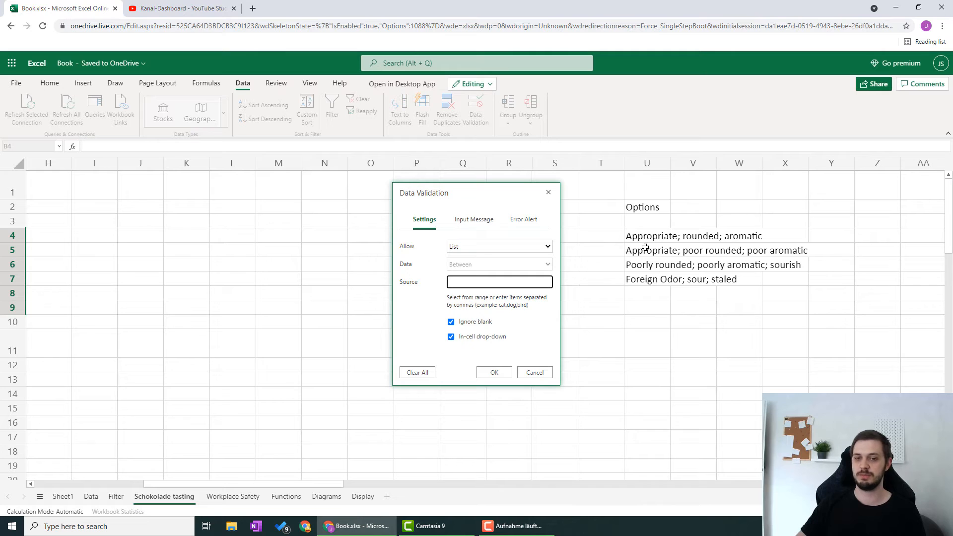
{"action": "left_click_drag", "start_coordinate": [643, 236], "coordinate": [644, 280]}
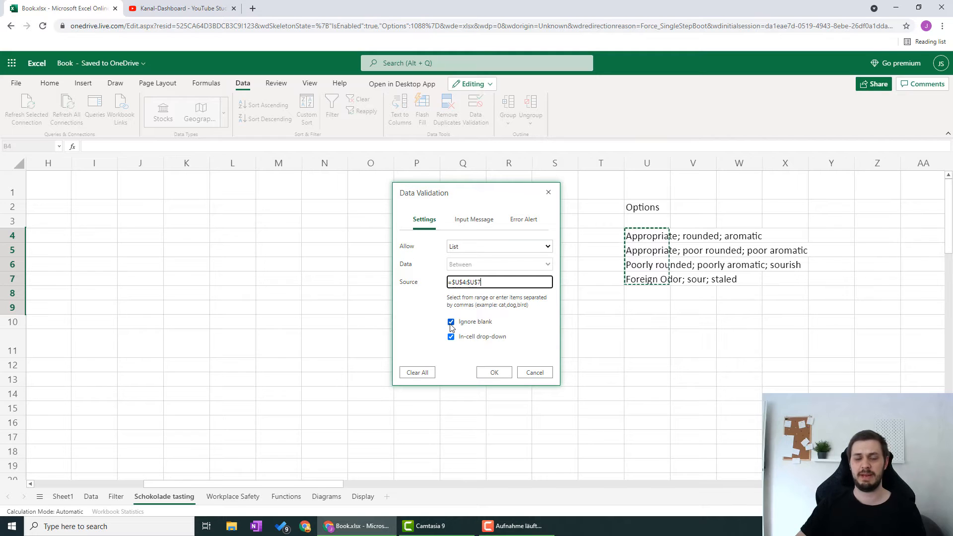
{"action": "left_click_drag", "start_coordinate": [647, 238], "coordinate": [649, 309]}
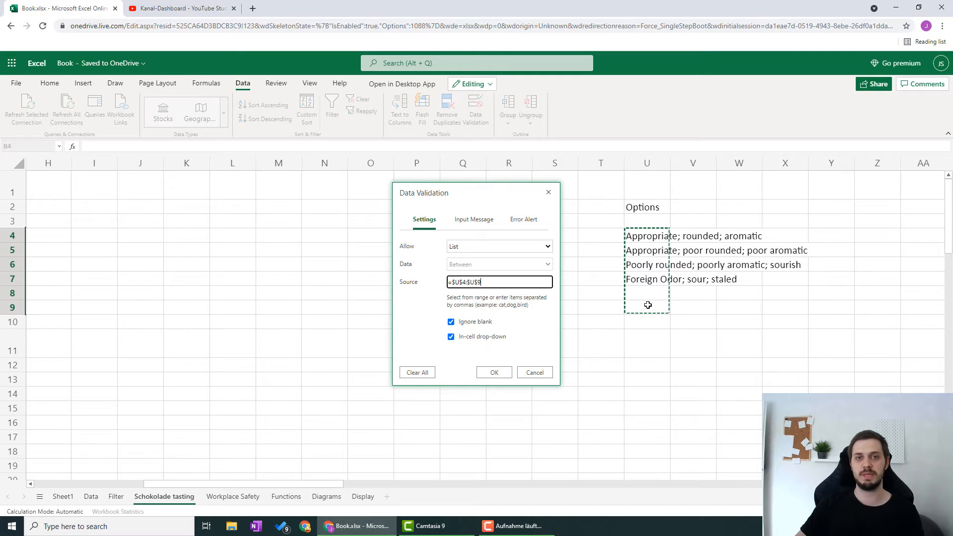
{"action": "left_click", "coordinate": [451, 322]}
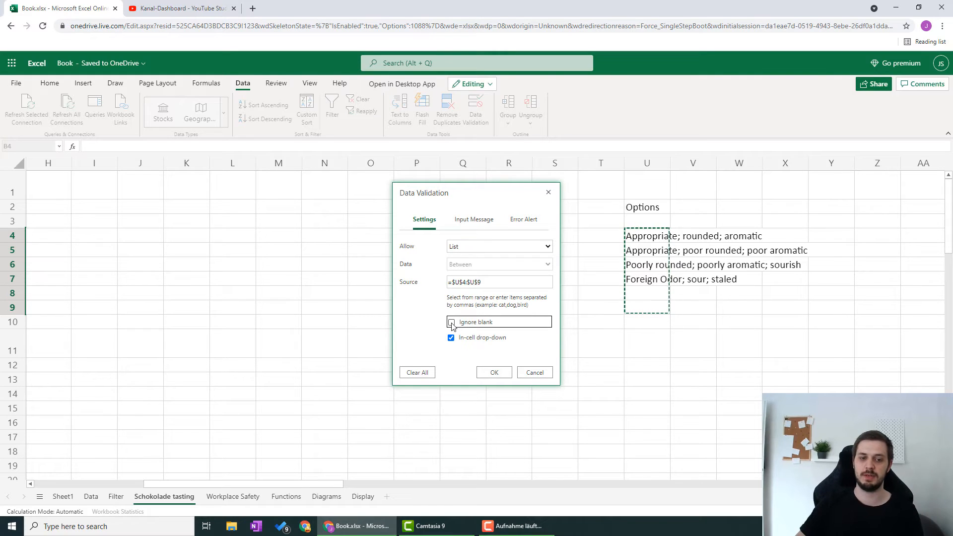
{"action": "left_click", "coordinate": [452, 323]}
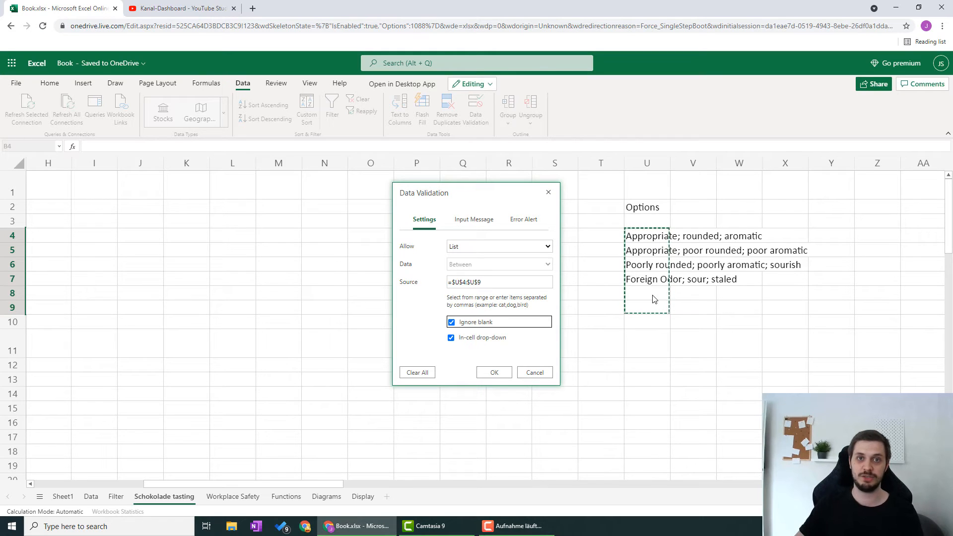
{"action": "left_click", "coordinate": [495, 372]}
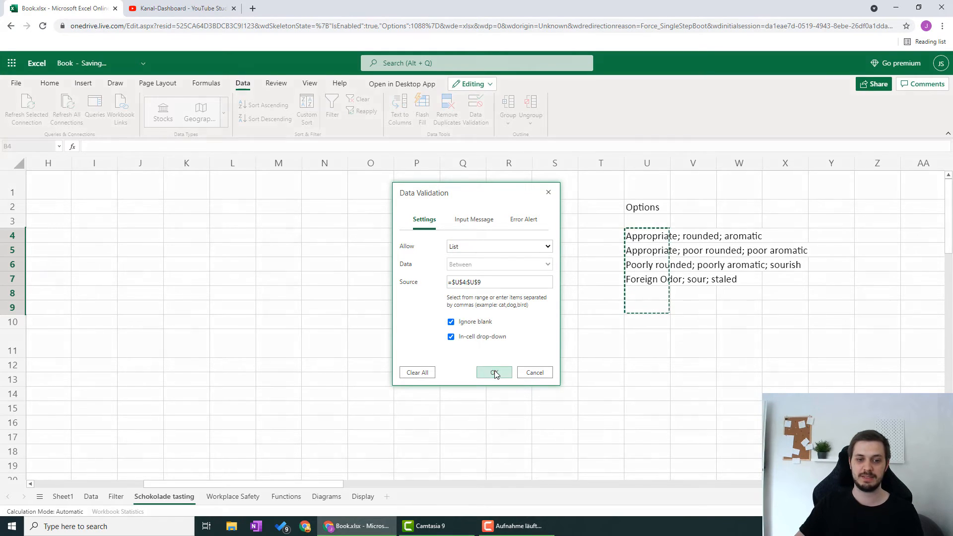
Check the choices offered by the dropdown in chocolate B's evaluation cell B5 without picking one.
{"action": "left_click_drag", "start_coordinate": [316, 486], "coordinate": [144, 486]}
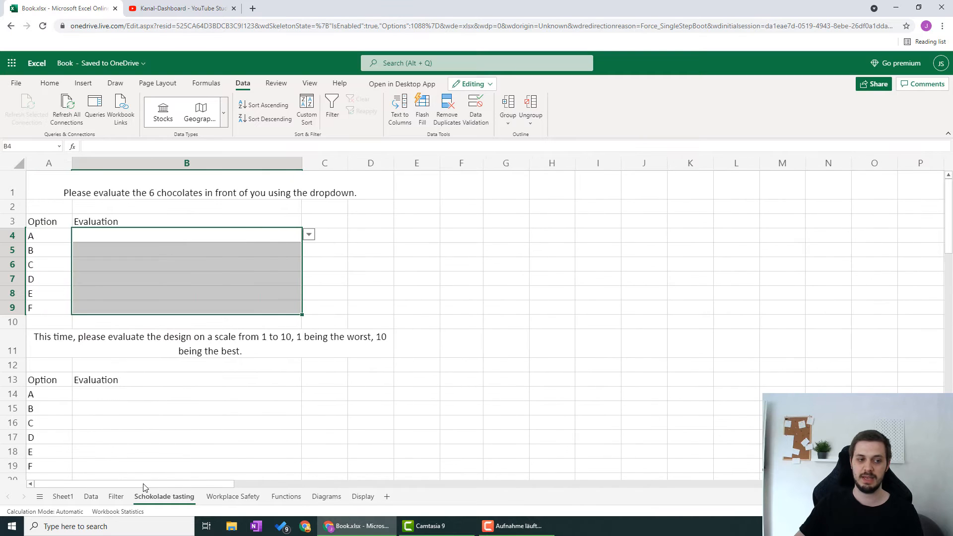
{"action": "left_click", "coordinate": [257, 249]}
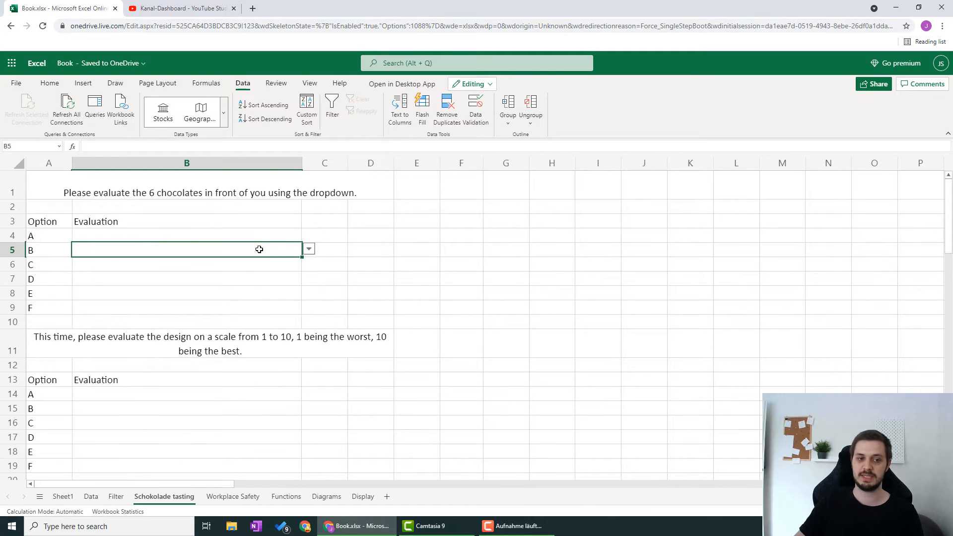
{"action": "left_click", "coordinate": [308, 250]}
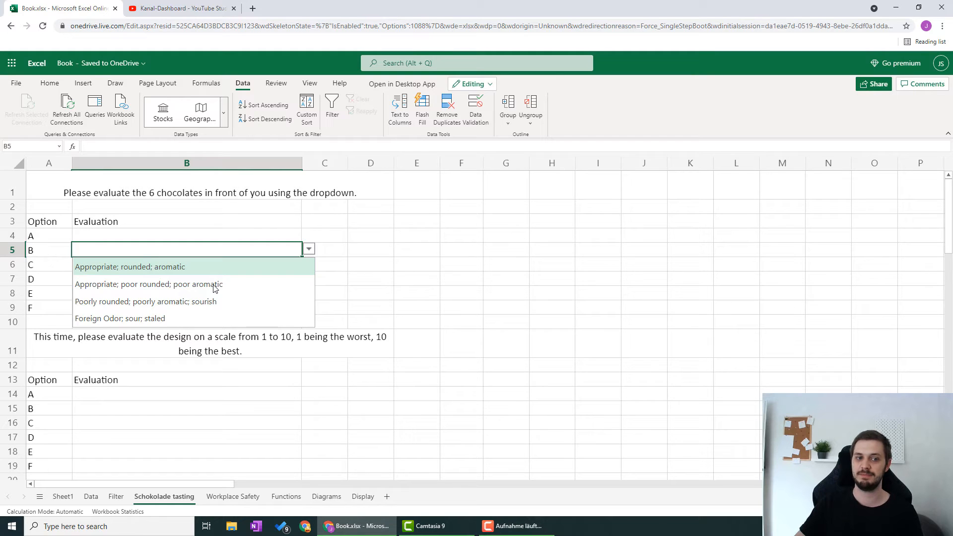
{"action": "left_click", "coordinate": [261, 235]}
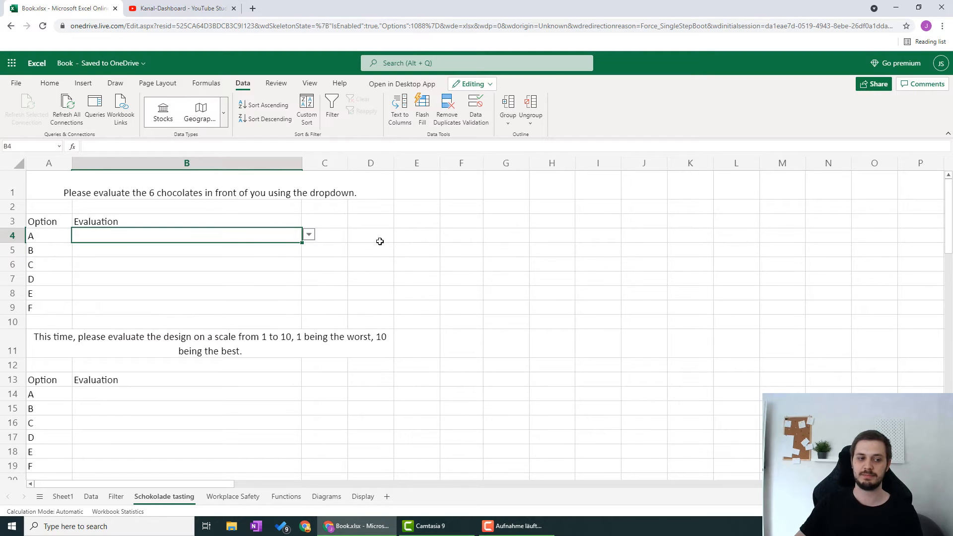
Start a data validation rule for the design evaluation cells B14:B19 that allows a Whole Number.
{"action": "scroll", "coordinate": [380, 241], "scroll_direction": "down", "scroll_amount": 1}
{"action": "left_click_drag", "start_coordinate": [159, 343], "coordinate": [167, 418]}
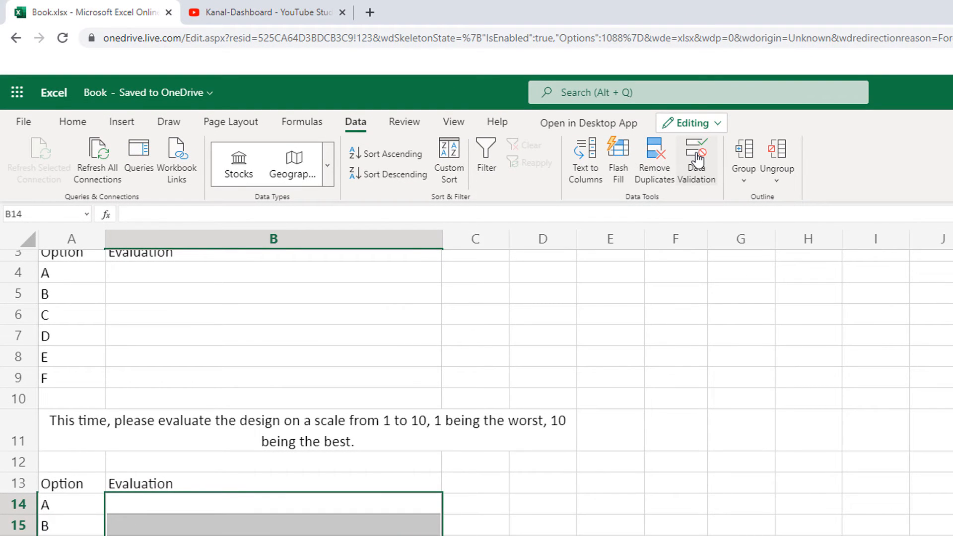
{"action": "left_click", "coordinate": [696, 160]}
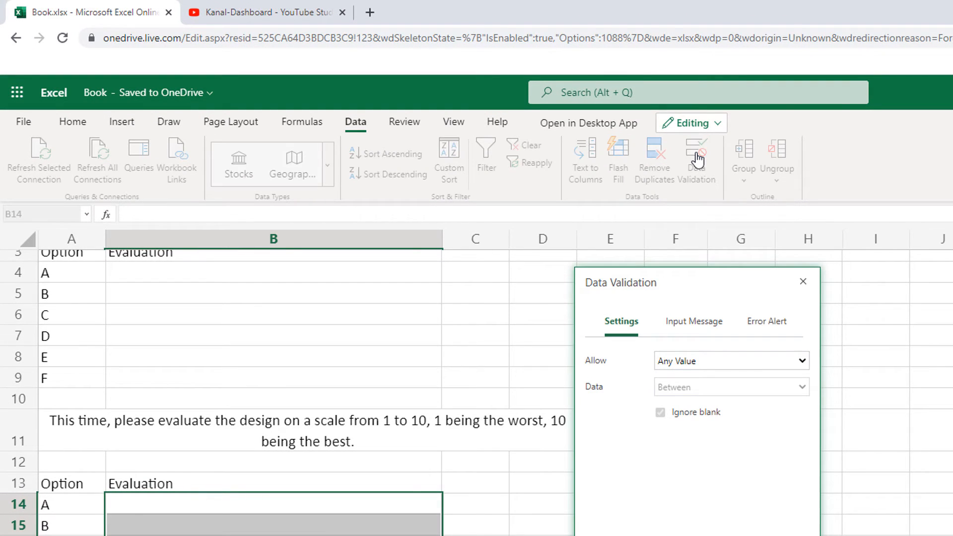
{"action": "left_click", "coordinate": [705, 361]}
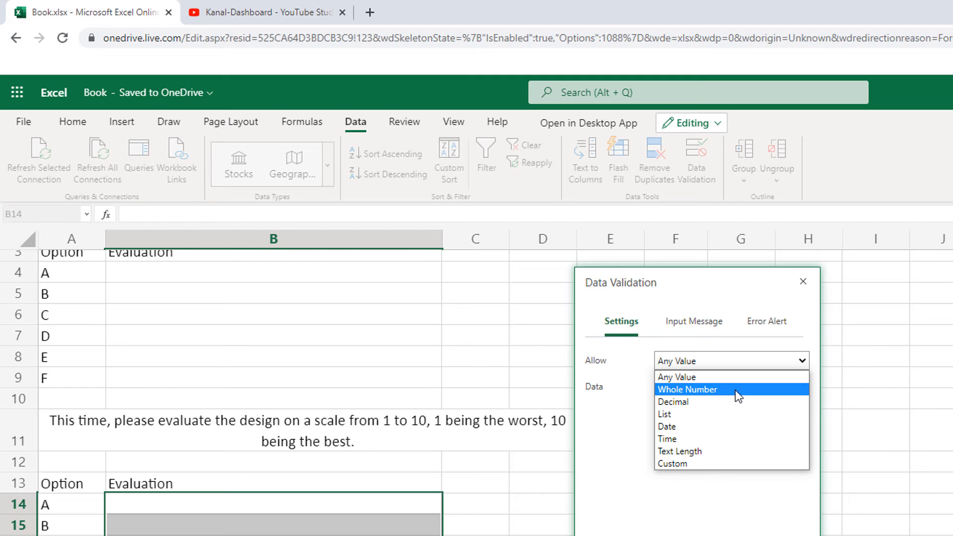
{"action": "left_click", "coordinate": [722, 392]}
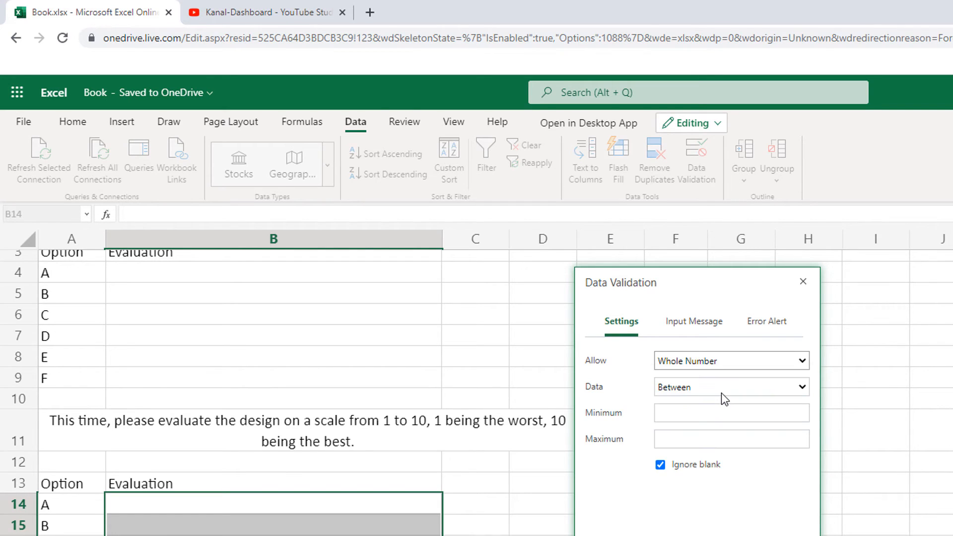
Restrict the whole numbers to Between a minimum of 1 and a maximum of 10.
{"action": "left_click", "coordinate": [693, 389]}
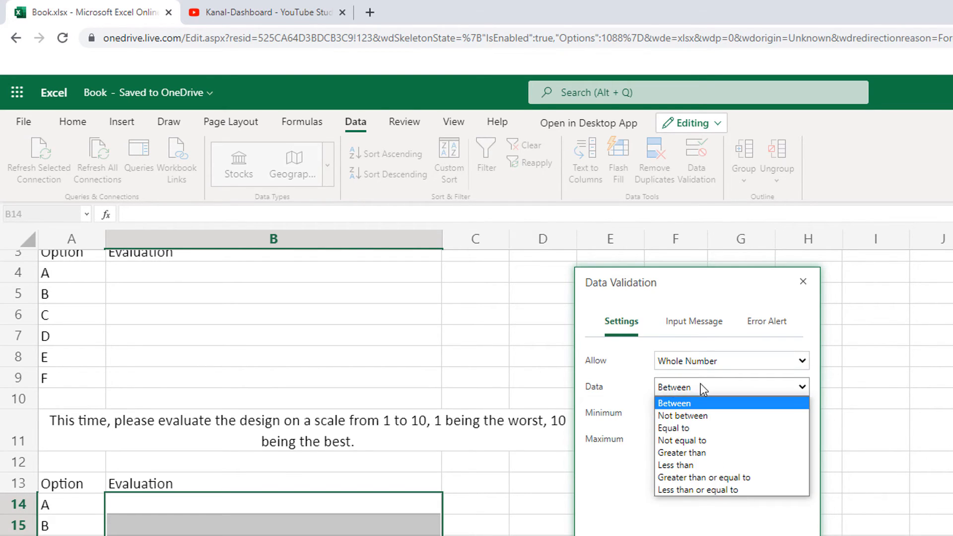
{"action": "left_click", "coordinate": [706, 388]}
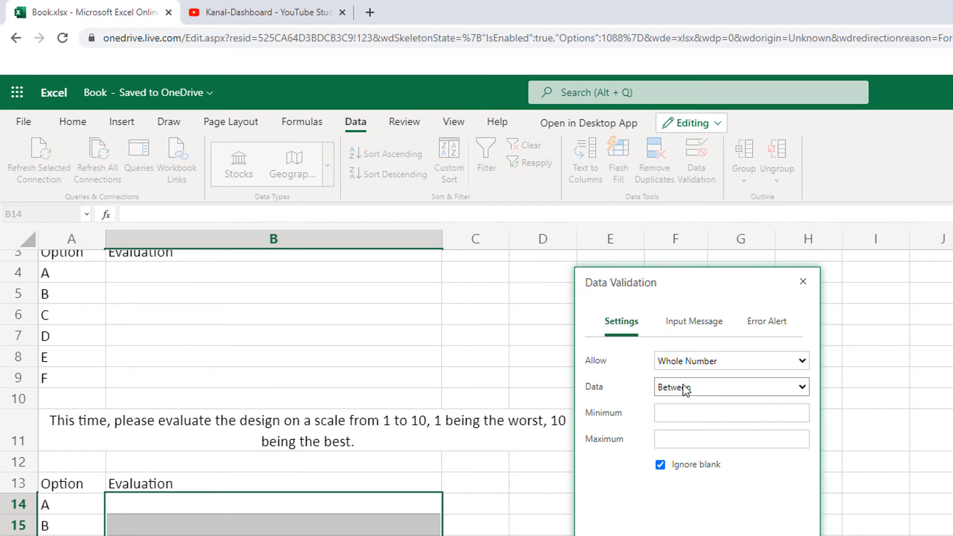
{"action": "left_click", "coordinate": [706, 410]}
{"action": "type", "text": "1"}
{"action": "left_click", "coordinate": [699, 437]}
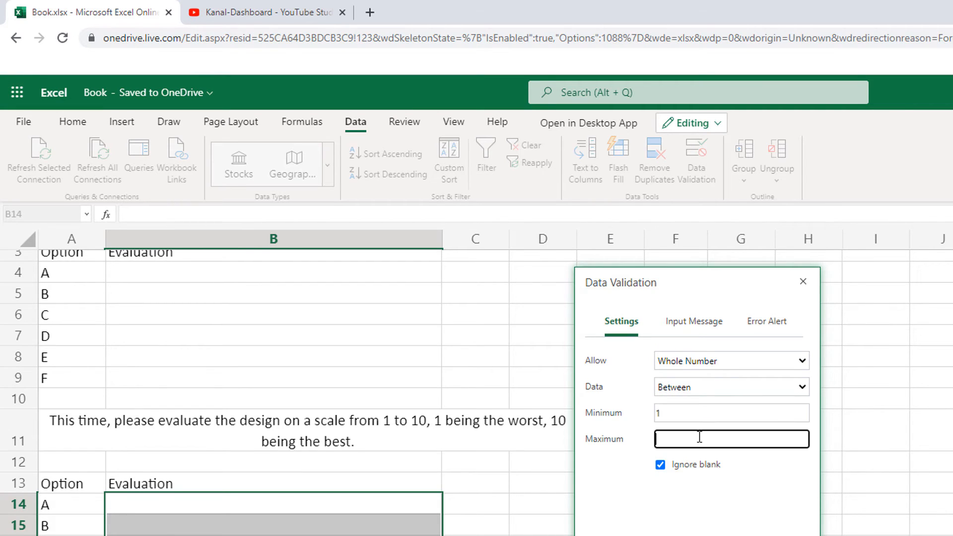
{"action": "type", "text": "10"}
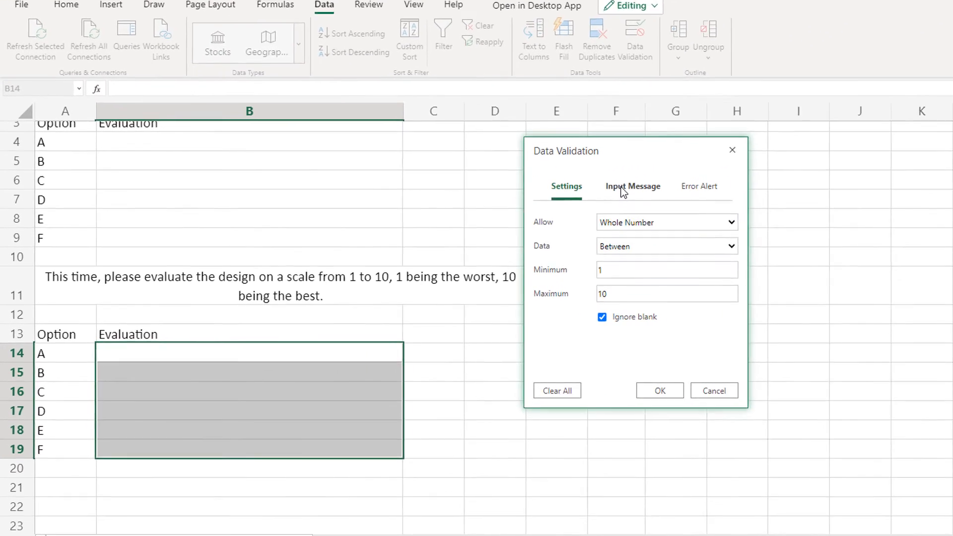
Add the input message "Numbers between 1 - 10" to the design evaluation rule, leaving its title empty.
{"action": "left_click", "coordinate": [474, 221]}
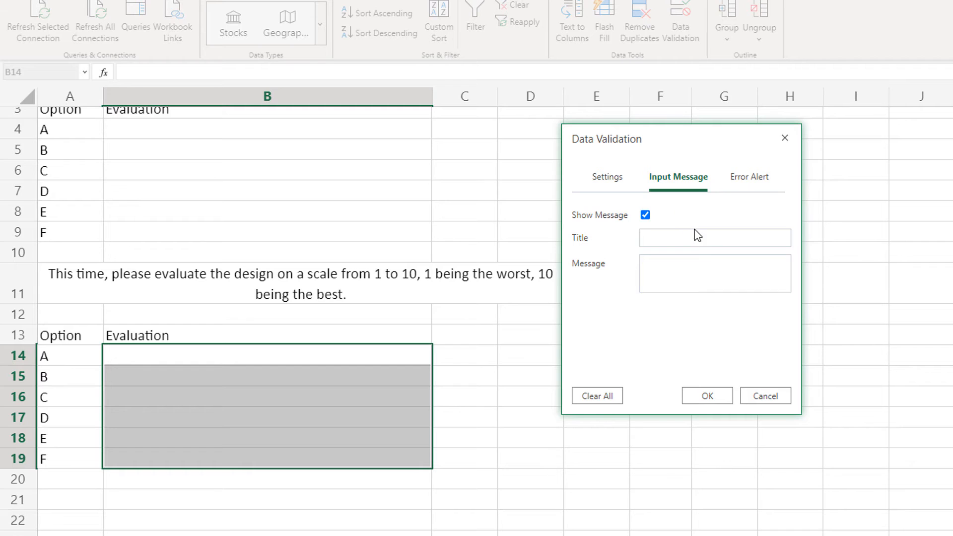
{"action": "left_click", "coordinate": [697, 274]}
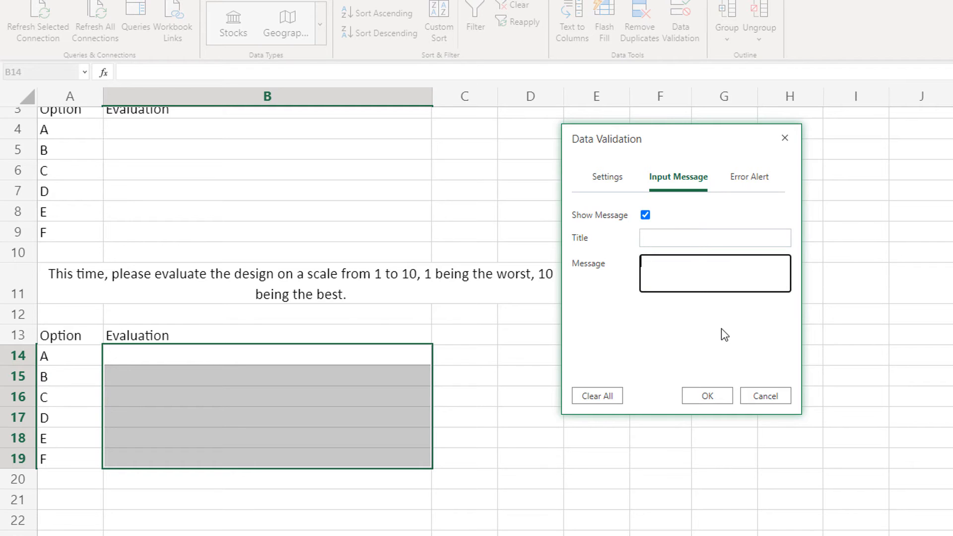
{"action": "type", "text": "Numbers between 1 - 10"}
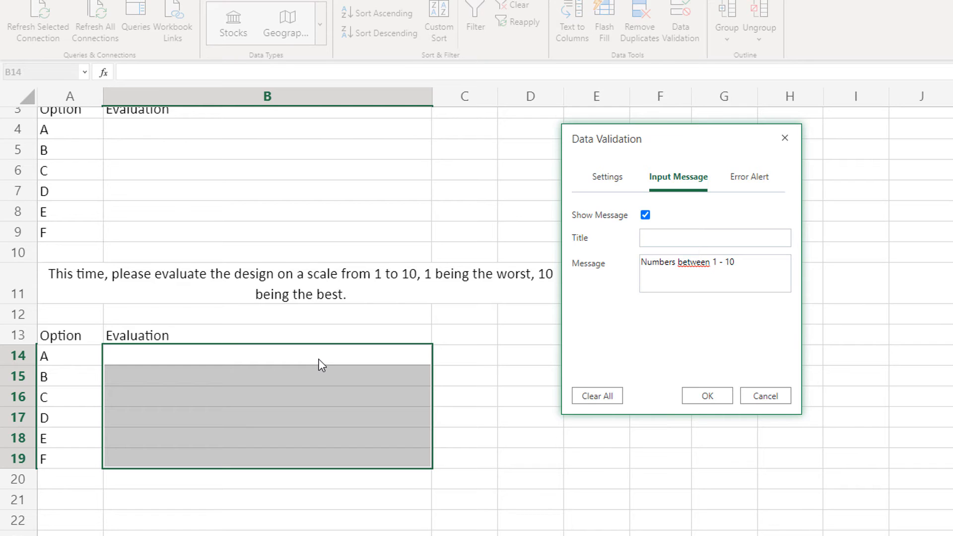
Set a Warning error alert titled "Non Valid Number" with the message "Please enter a number between 1 - 10", and apply the rule.
{"action": "left_click", "coordinate": [753, 179]}
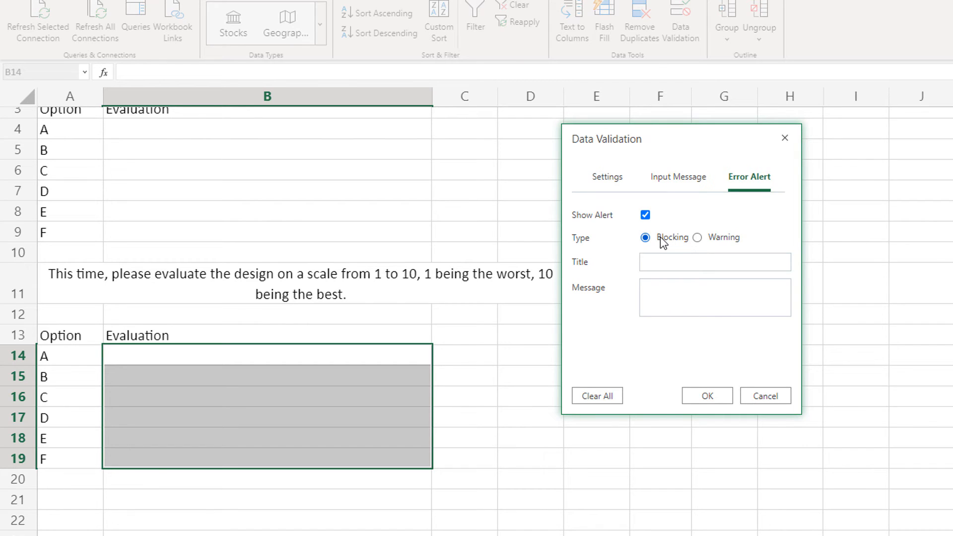
{"action": "left_click", "coordinate": [726, 239]}
{"action": "left_click", "coordinate": [710, 265]}
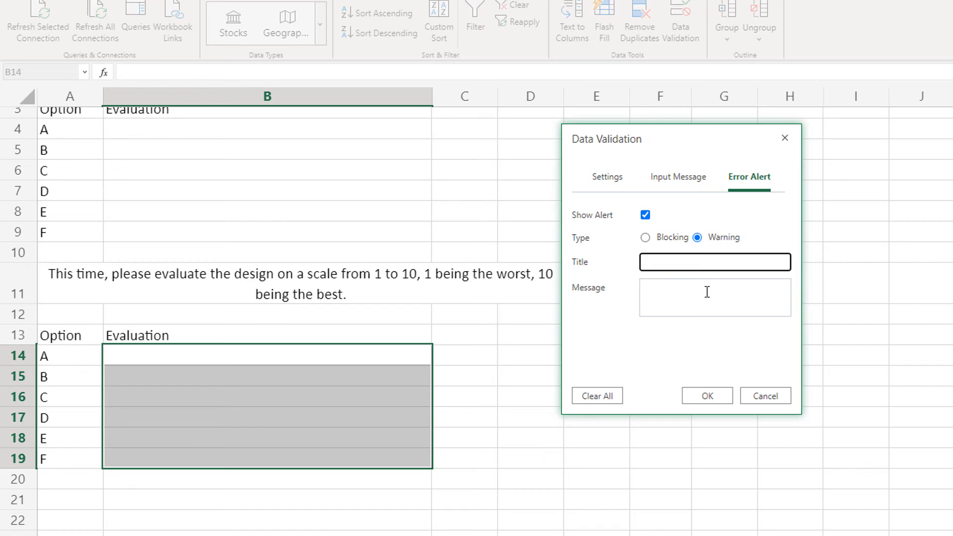
{"action": "type", "text": "Non Valid Number"}
{"action": "key", "text": "Tab"}
{"action": "type", "text": "Pleas"}
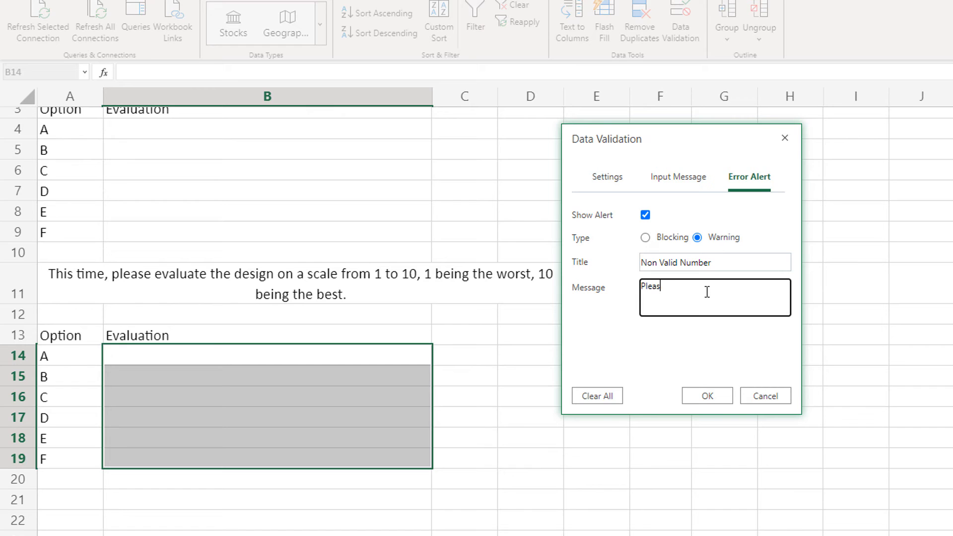
{"action": "type", "text": "e enter a number between 1 - 10"}
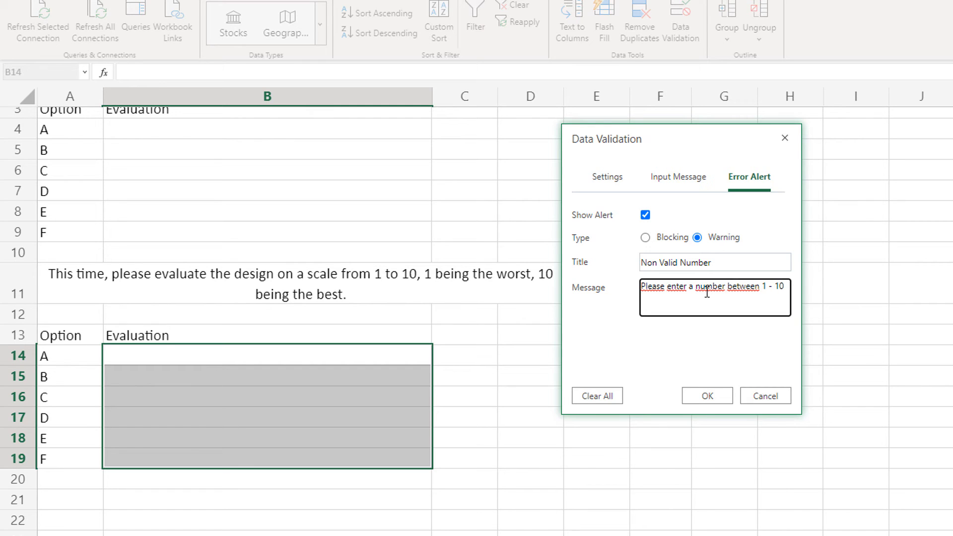
{"action": "left_click", "coordinate": [731, 352]}
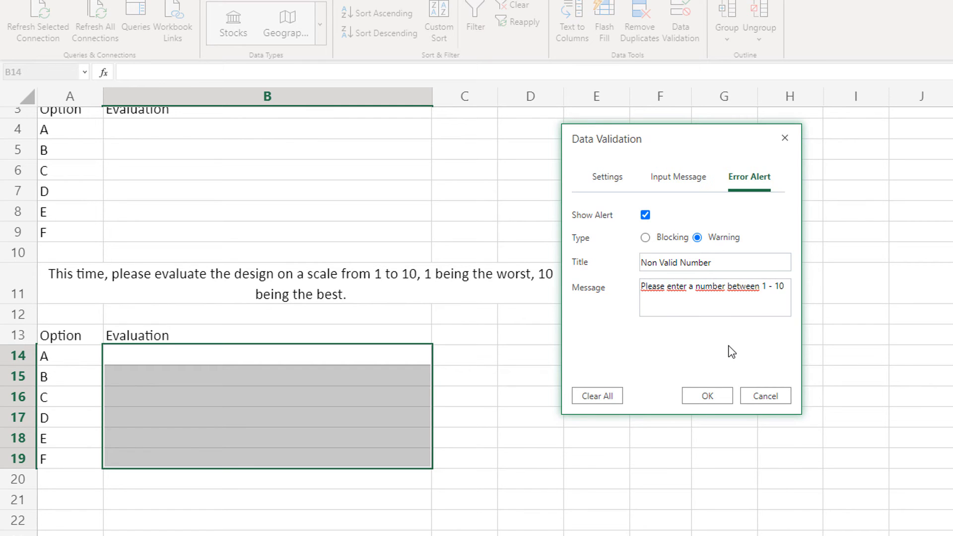
{"action": "left_click", "coordinate": [707, 396]}
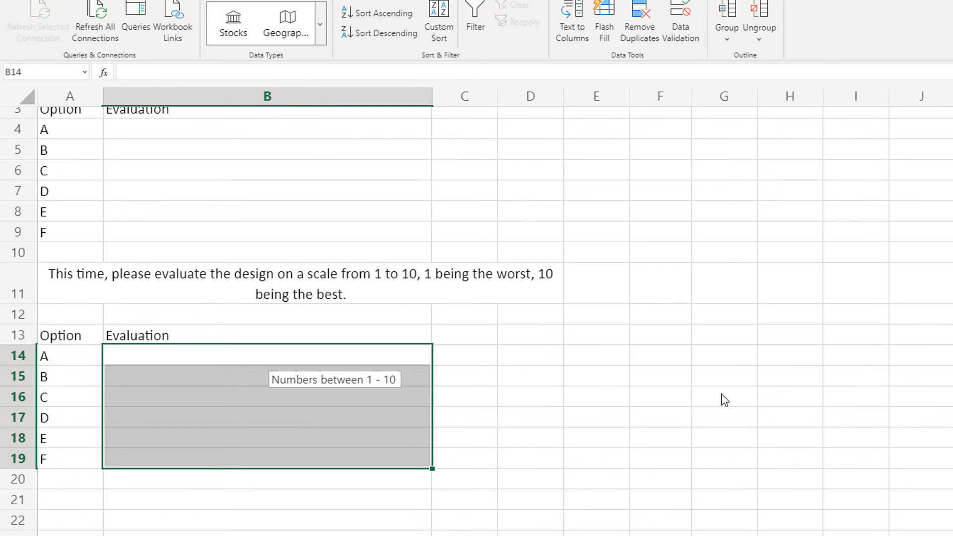
Test the design evaluation rule with valid ratings by entering 6 for option A and 10 for option B.
{"action": "left_click", "coordinate": [471, 345]}
{"action": "left_click", "coordinate": [412, 358]}
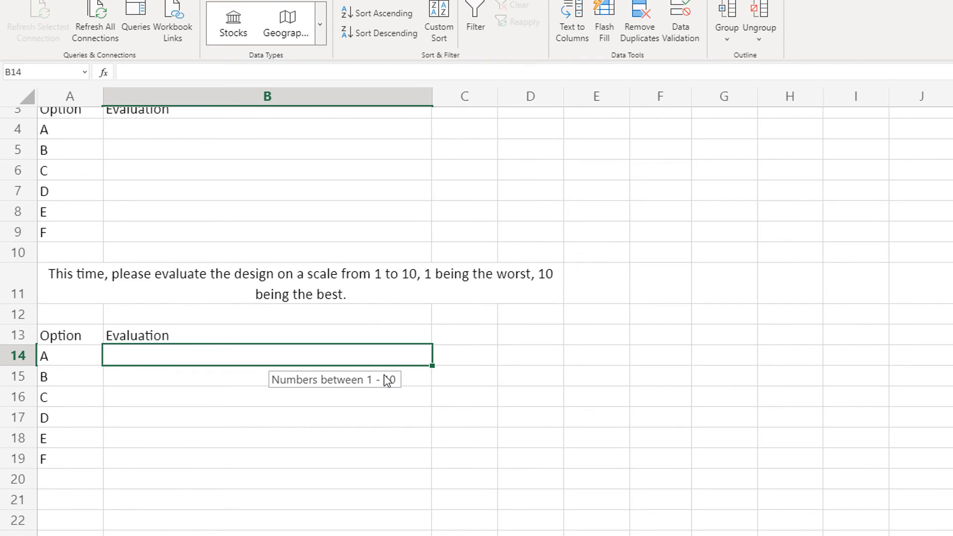
{"action": "double_click", "coordinate": [380, 353]}
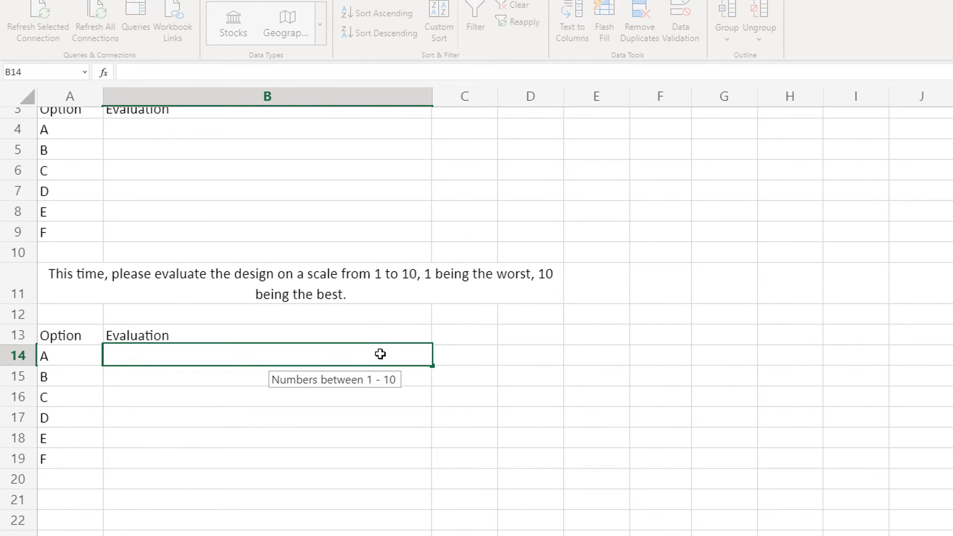
{"action": "type", "text": "6"}
{"action": "left_click", "coordinate": [192, 374]}
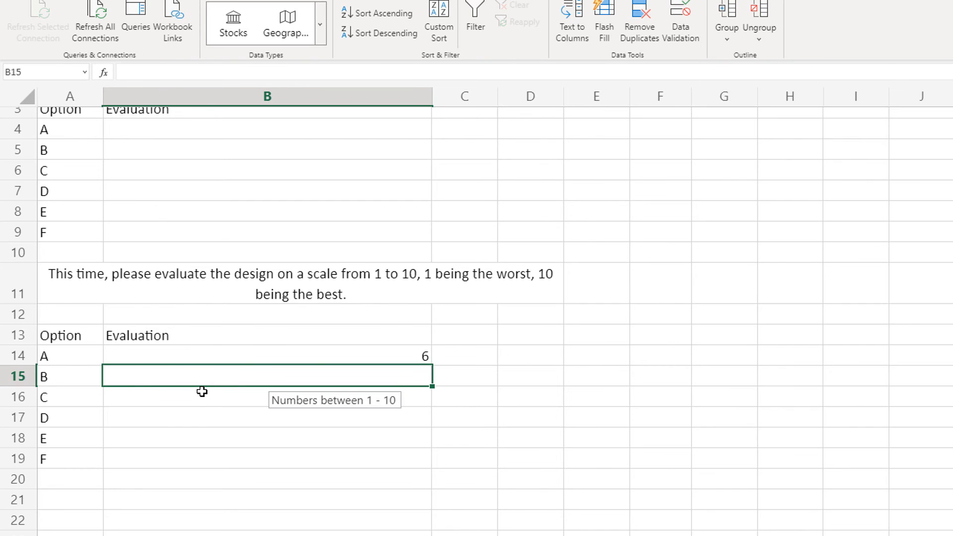
{"action": "type", "text": "10"}
{"action": "key", "text": "Return"}
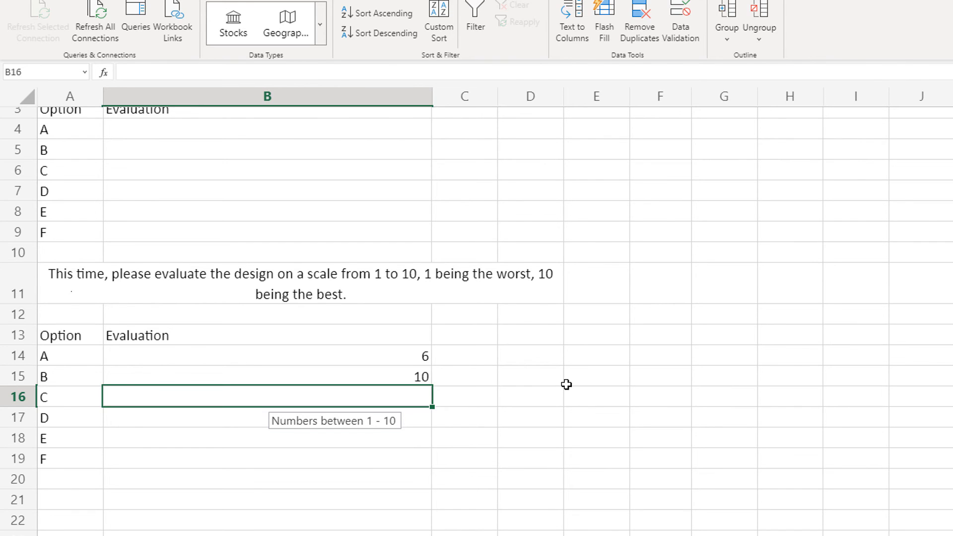
Enter the out-of-range rating 11 for option C in the design evaluation and accept it despite the warning.
{"action": "type", "text": "11"}
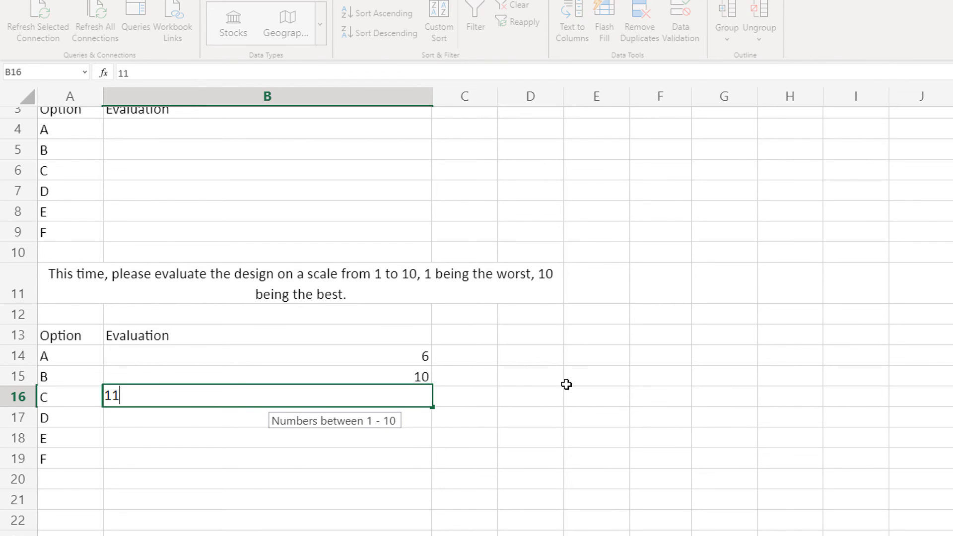
{"action": "key", "text": "Return"}
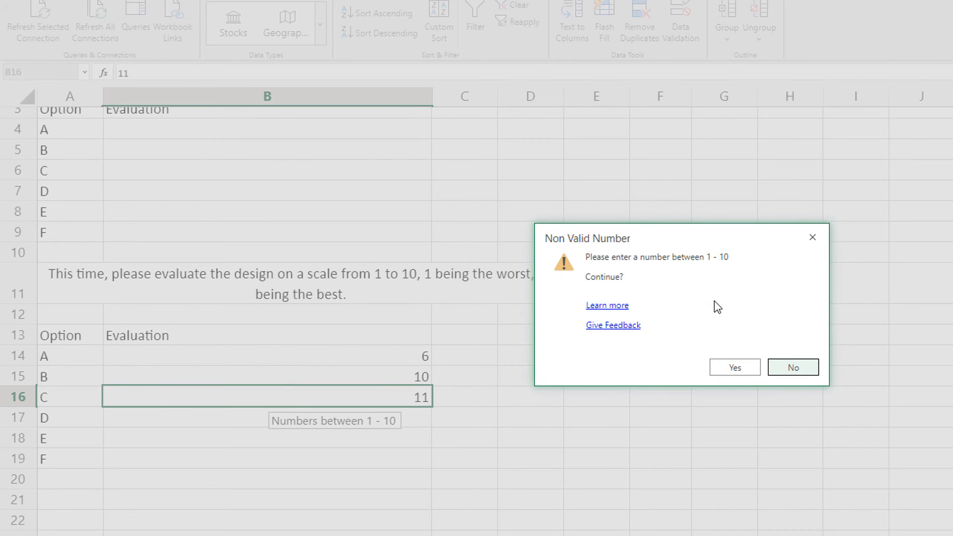
{"action": "left_click", "coordinate": [715, 368]}
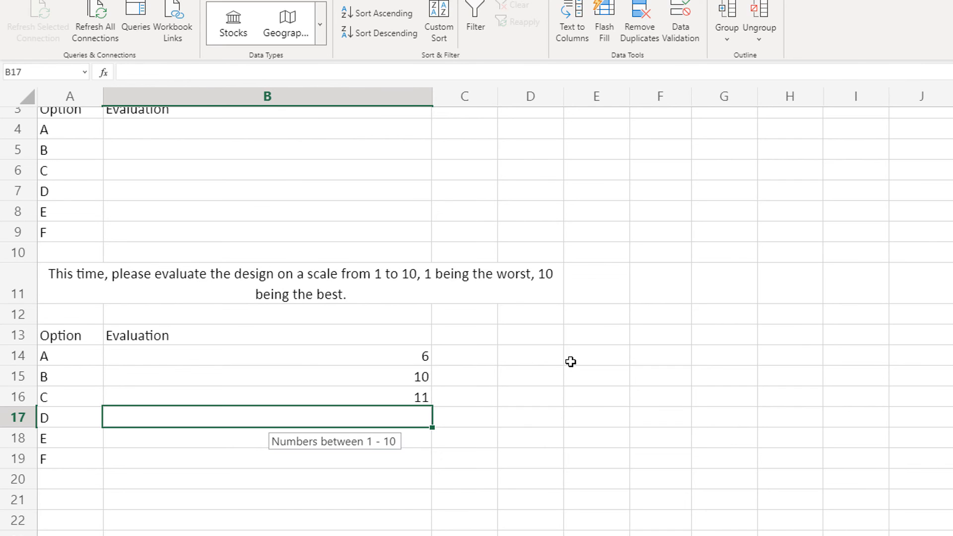
Examine the Custom formula setting of data validation for cells C4:C9 and leave without applying a rule.
{"action": "scroll", "coordinate": [549, 345], "scroll_direction": "up", "scroll_amount": 1}
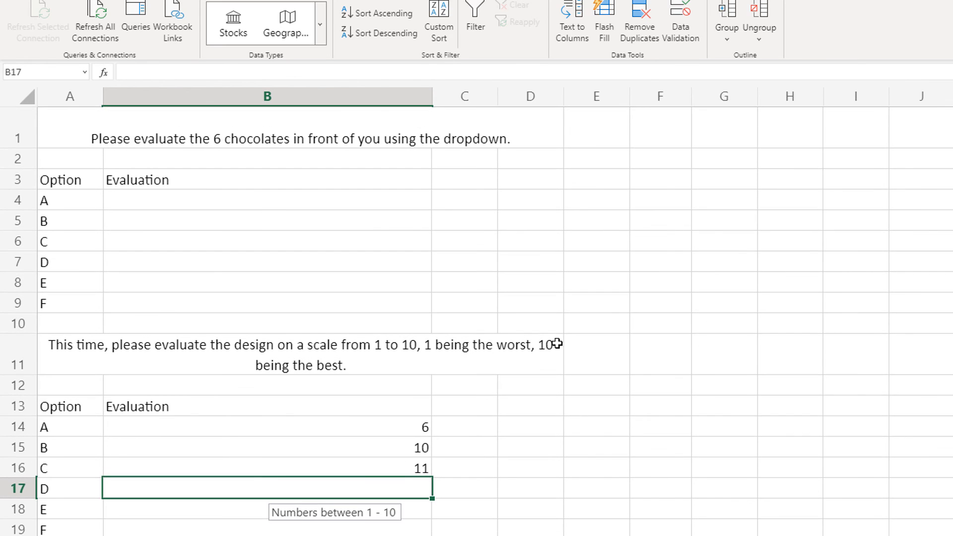
{"action": "left_click", "coordinate": [481, 184]}
{"action": "left_click_drag", "start_coordinate": [481, 185], "coordinate": [471, 298]}
{"action": "left_click", "coordinate": [477, 177]}
{"action": "left_click_drag", "start_coordinate": [471, 204], "coordinate": [471, 308]}
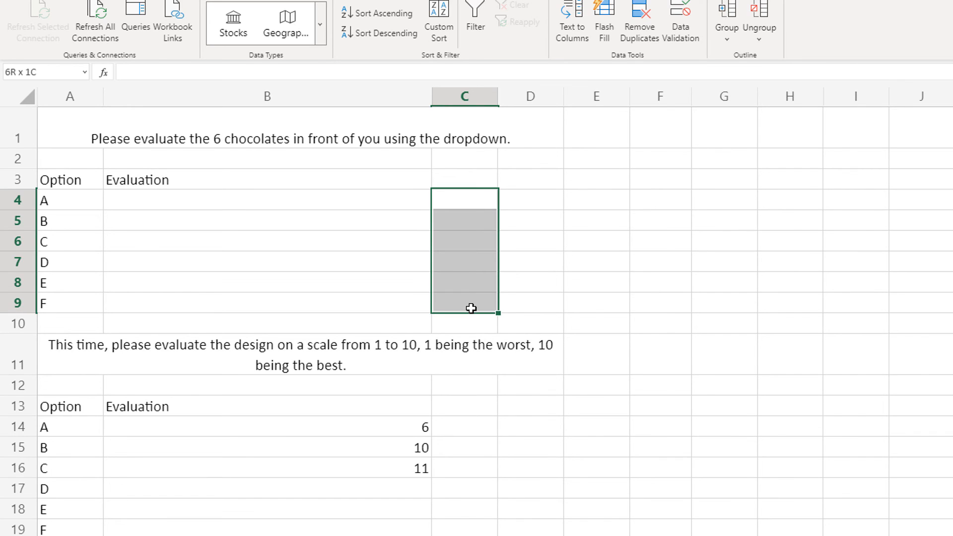
{"action": "left_click", "coordinate": [686, 23]}
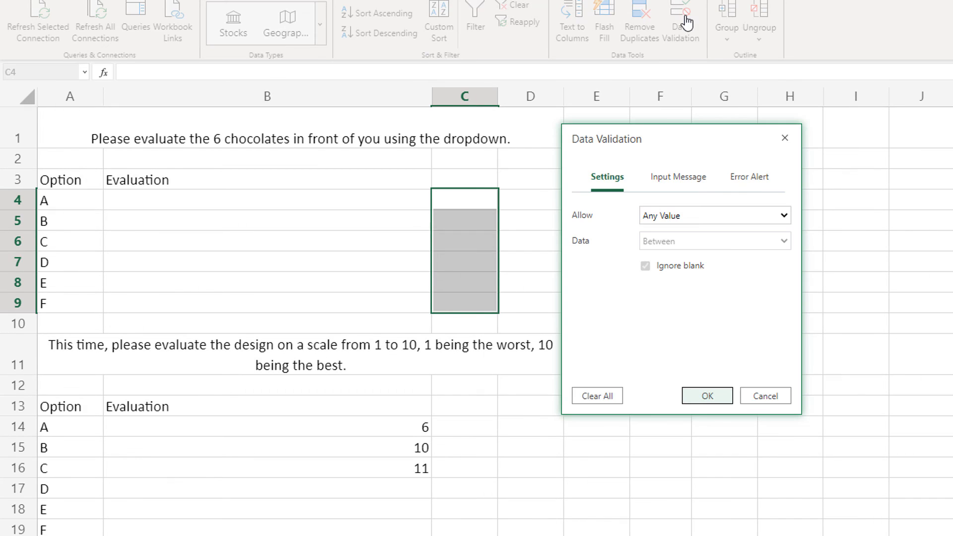
{"action": "left_click", "coordinate": [679, 214]}
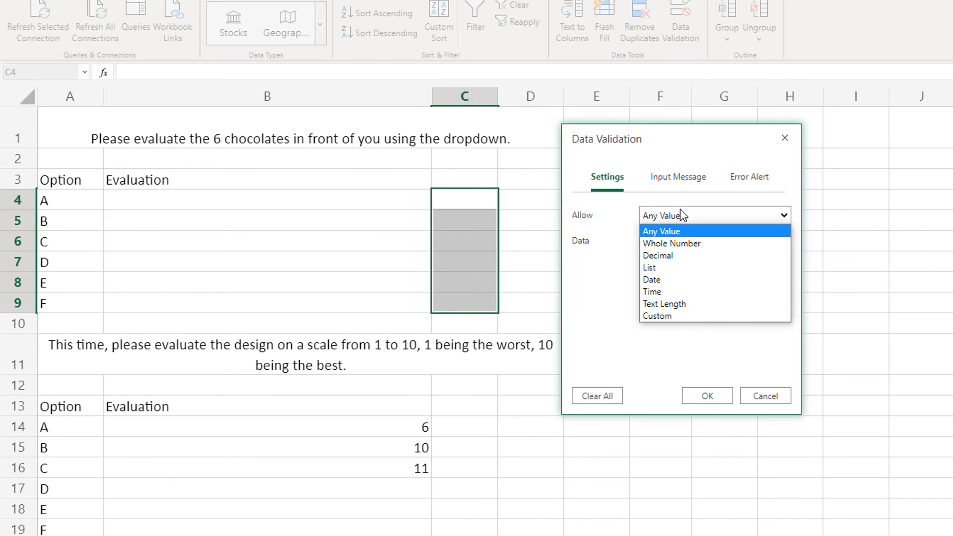
{"action": "left_click", "coordinate": [671, 317]}
{"action": "left_click", "coordinate": [687, 266]}
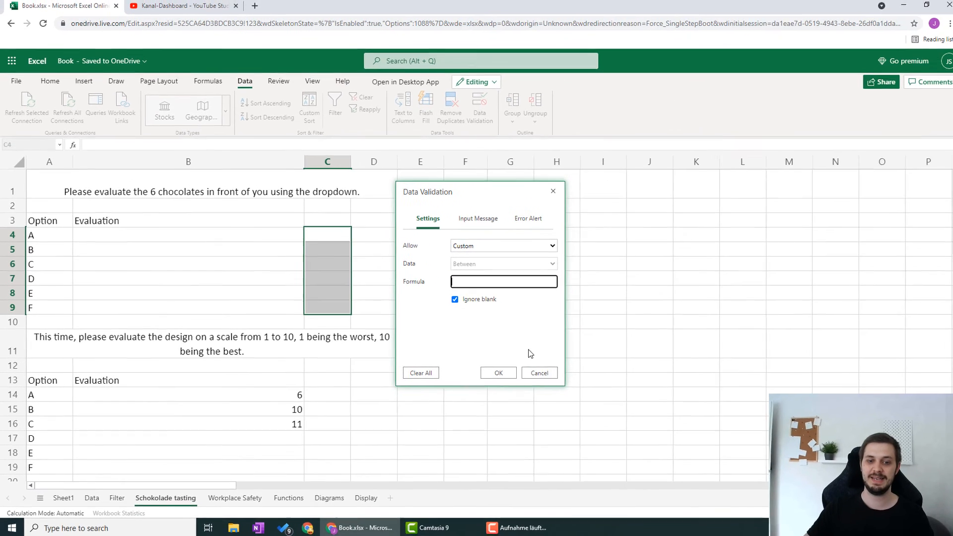
{"action": "left_click", "coordinate": [530, 373]}
{"action": "left_click", "coordinate": [502, 275]}
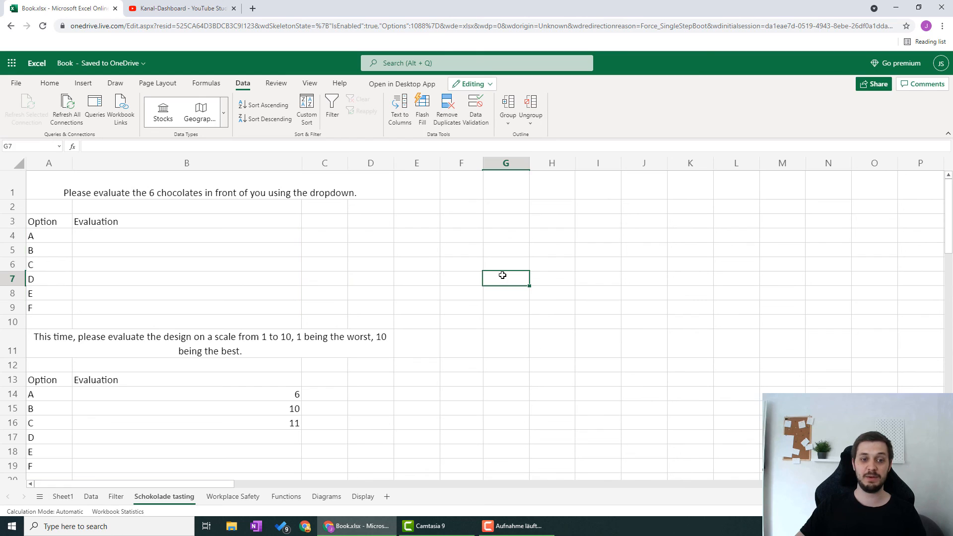